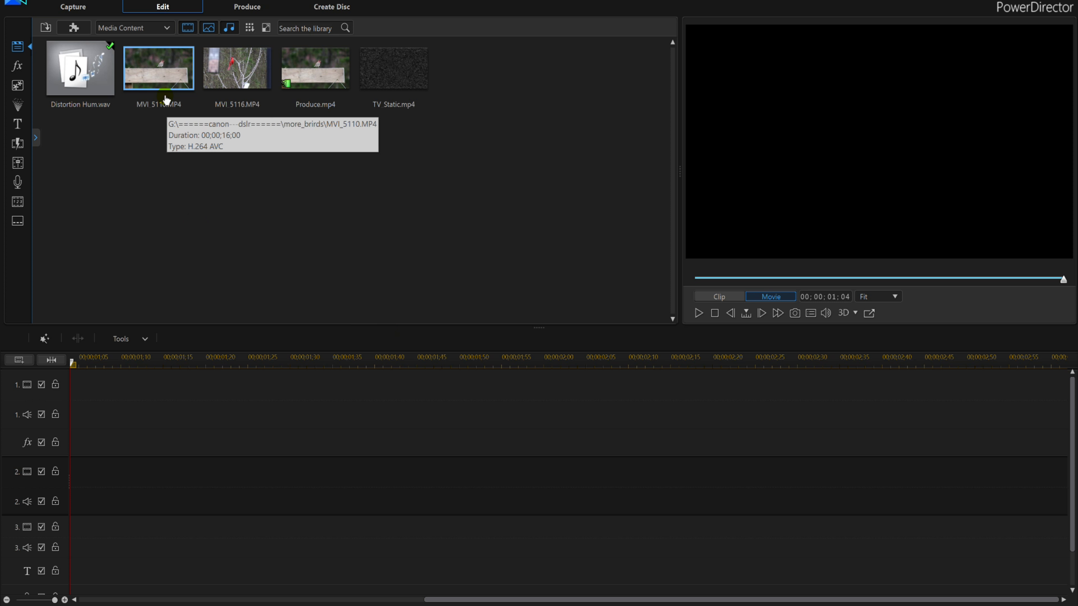
# Place MVI_5110 at the start of track 1, split it at 00;00;00;35, and move the tail to track 2
pyautogui.moveTo(165, 87); pyautogui.dragTo(72, 414)
pyautogui.click(365, 361)
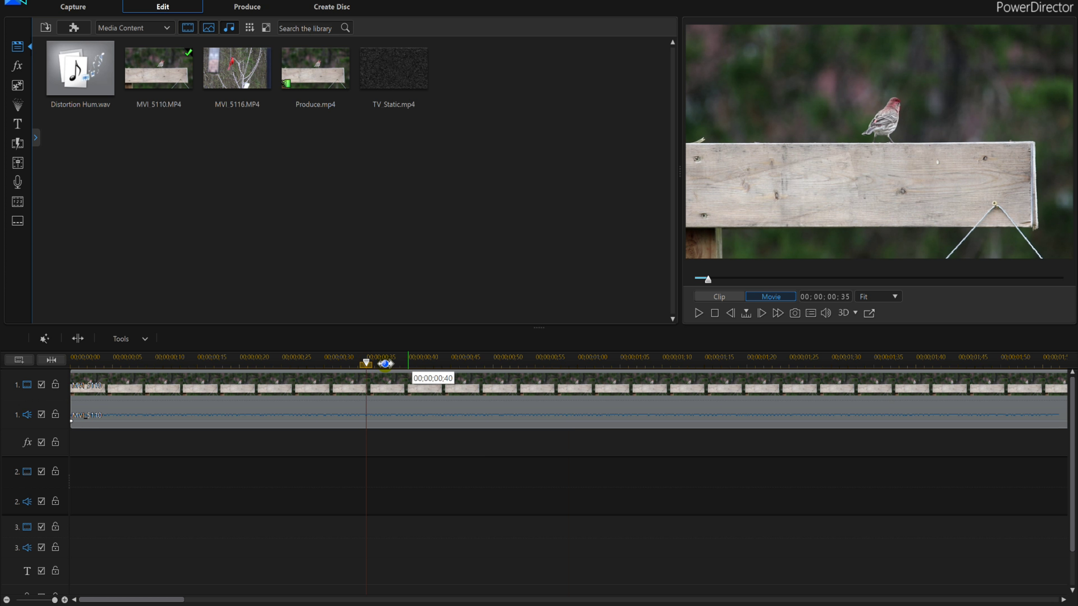
pyautogui.click(77, 339)
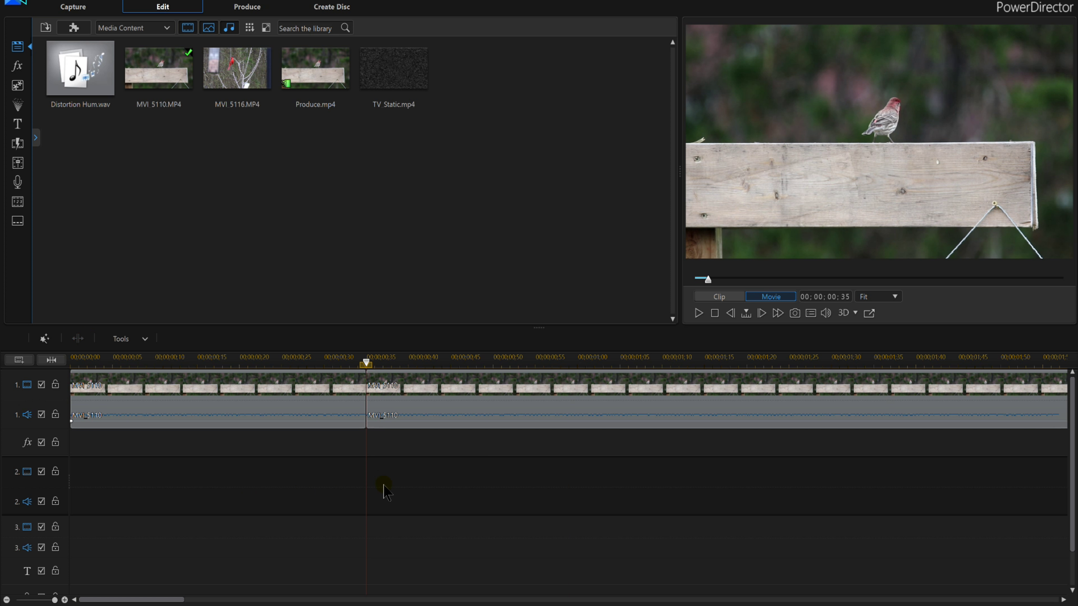
pyautogui.moveTo(496, 411); pyautogui.dragTo(110, 68)
# Insert MVI_5116 after the first piece and trim it at about 00;00;01;15
pyautogui.moveTo(221, 68); pyautogui.dragTo(471, 410)
pyautogui.click(705, 362)
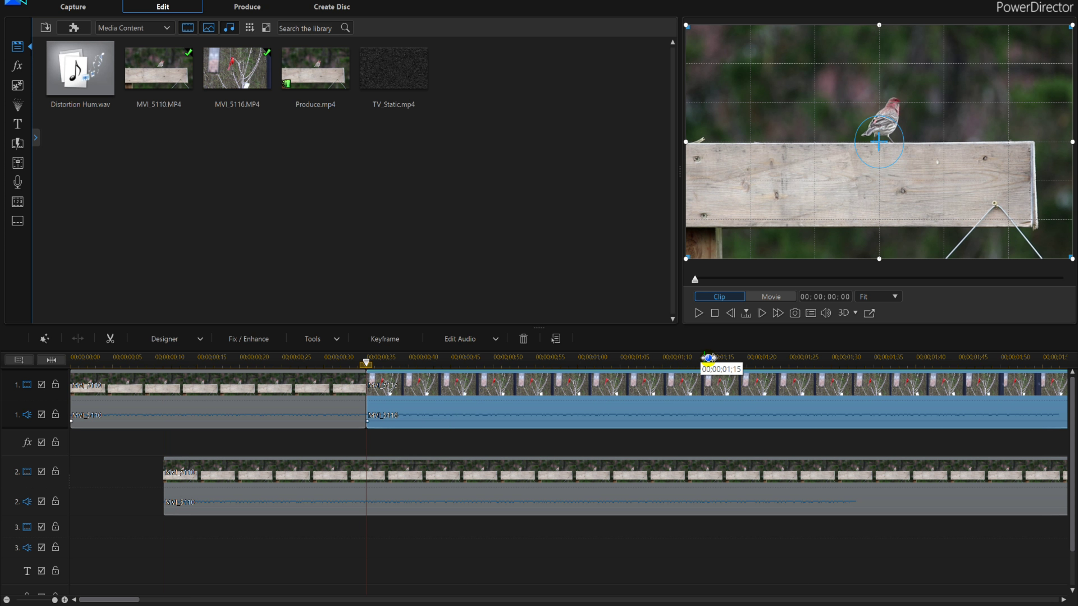
pyautogui.click(630, 411)
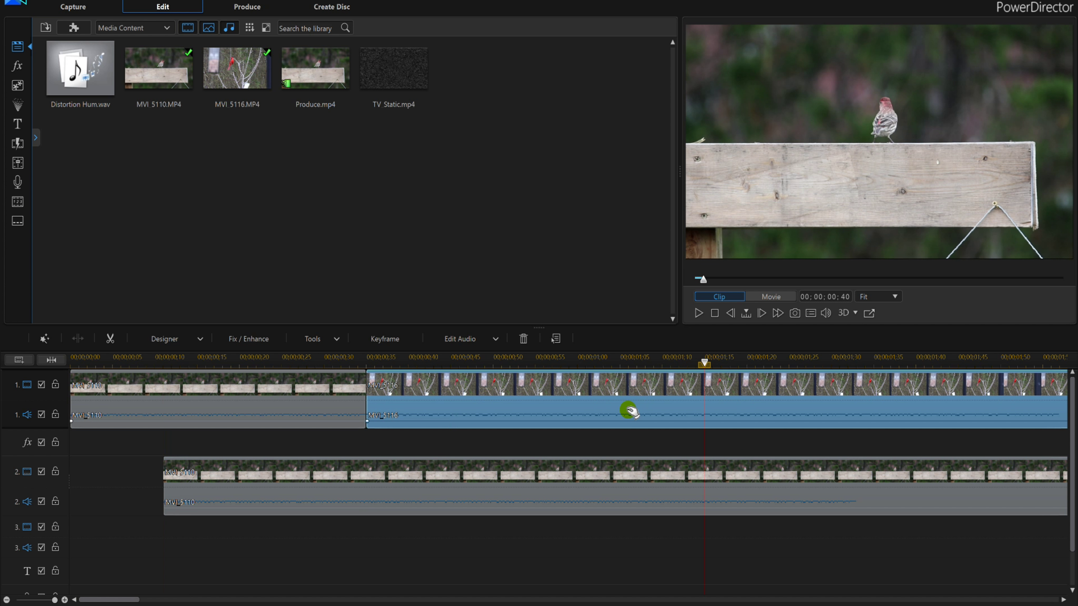
pyautogui.click(78, 338)
pyautogui.click(827, 407)
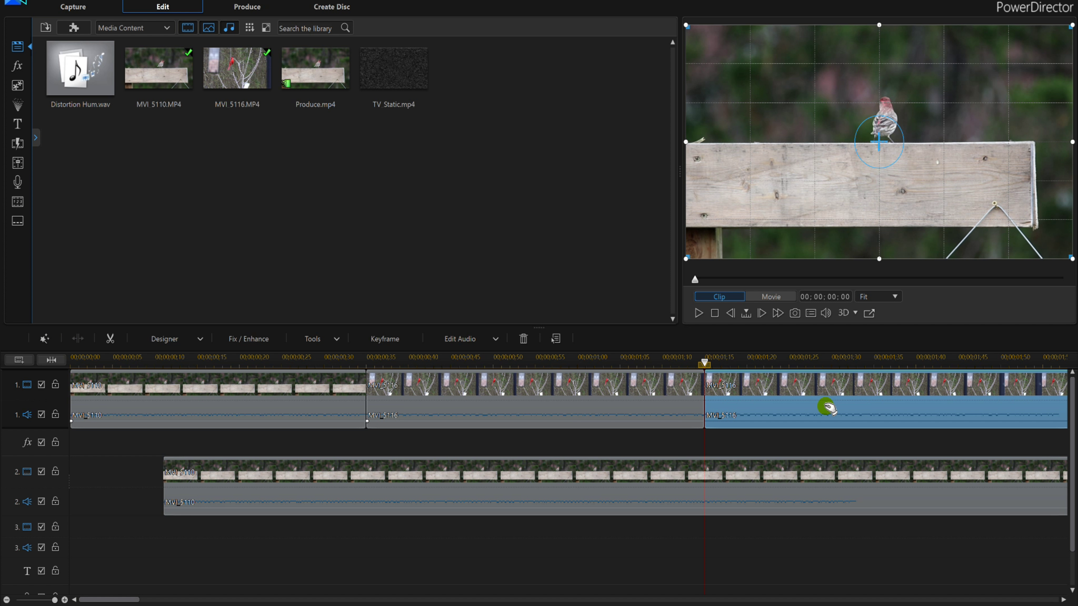
pyautogui.press('Delete')
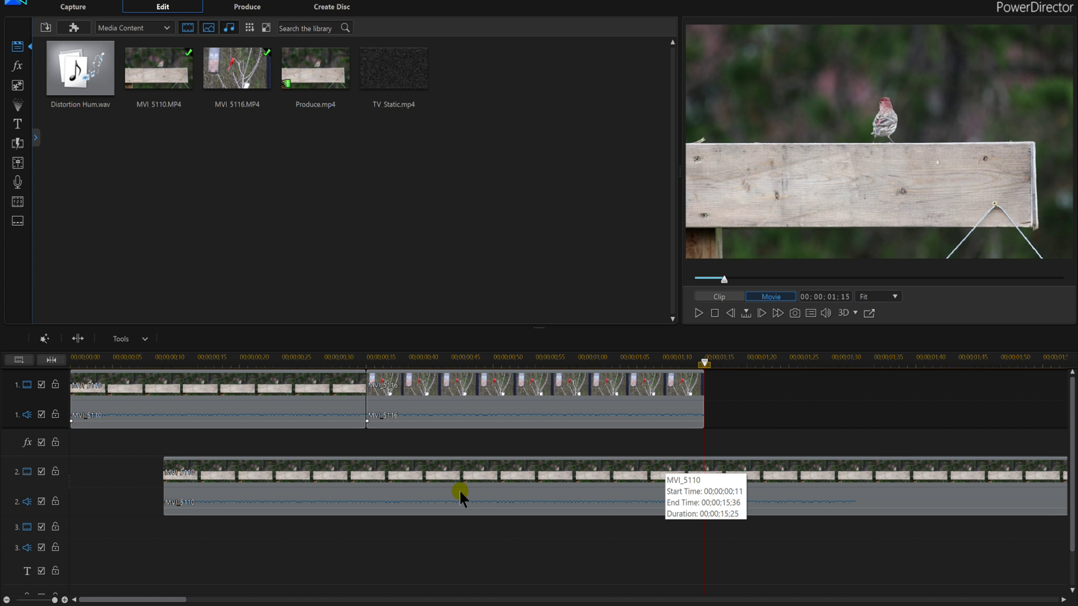
# Move the MVI_5110 tail to the end of track 1 and delete its trailing piece
pyautogui.moveTo(458, 490); pyautogui.dragTo(1006, 405)
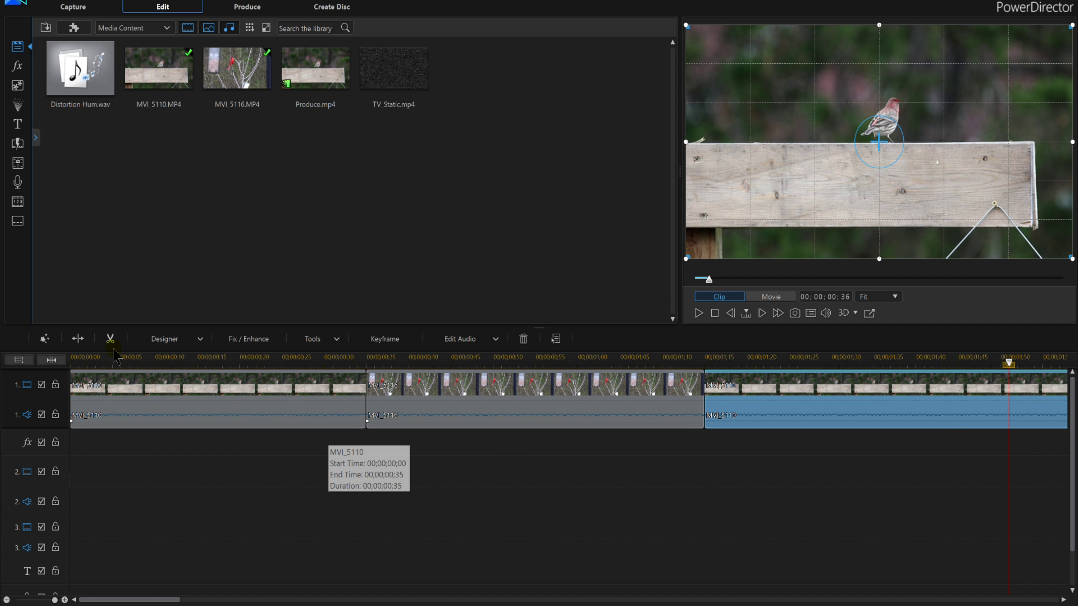
pyautogui.click(77, 339)
pyautogui.click(1032, 411)
pyautogui.press('Delete')
pyautogui.click(958, 455)
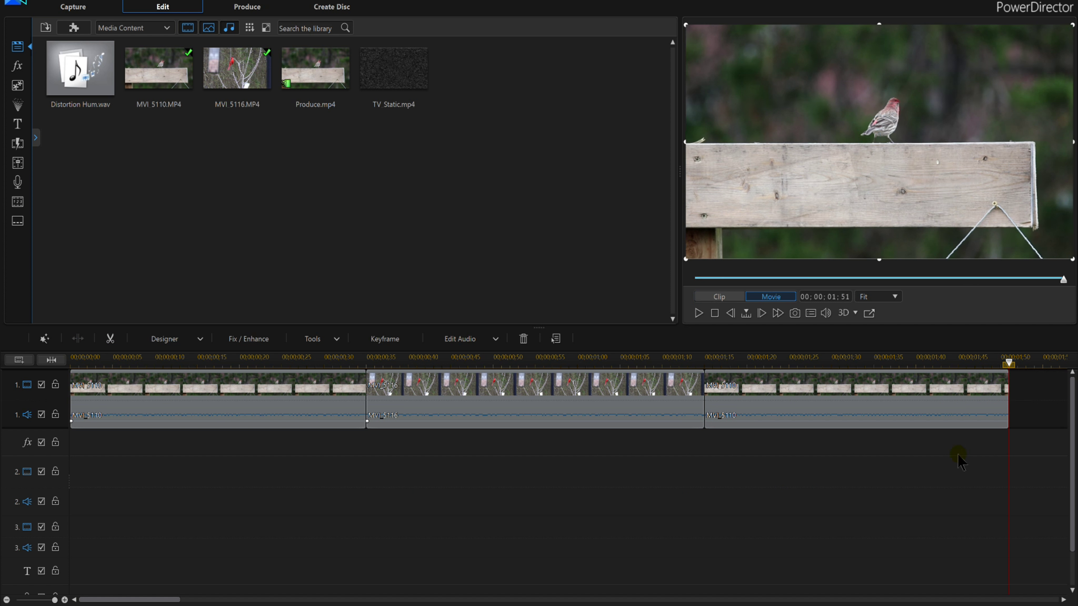
pyautogui.moveTo(424, 600); pyautogui.dragTo(559, 598)
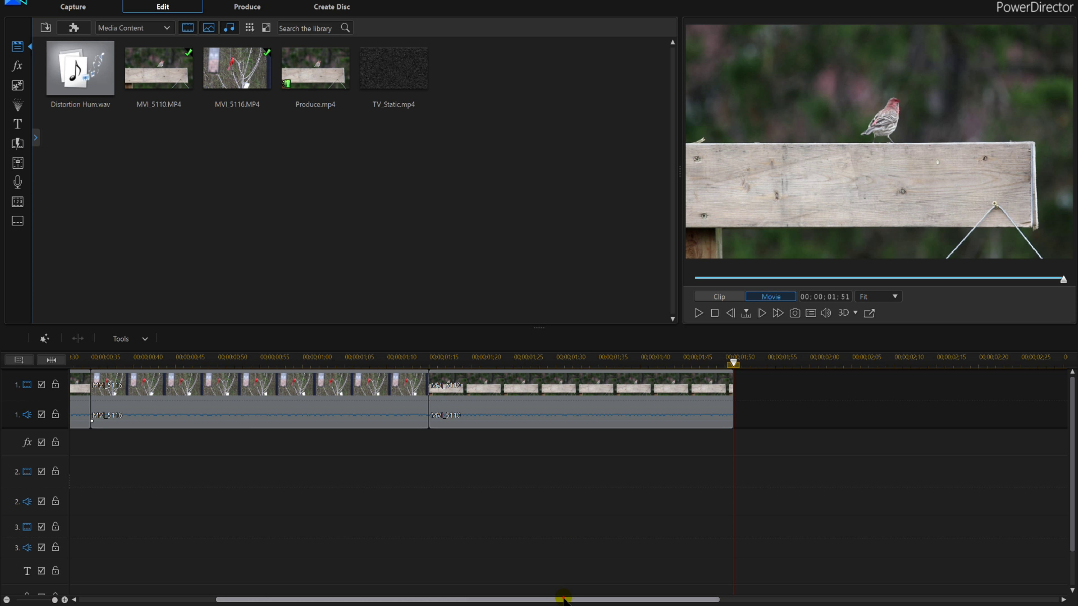
pyautogui.moveTo(562, 599); pyautogui.dragTo(424, 598)
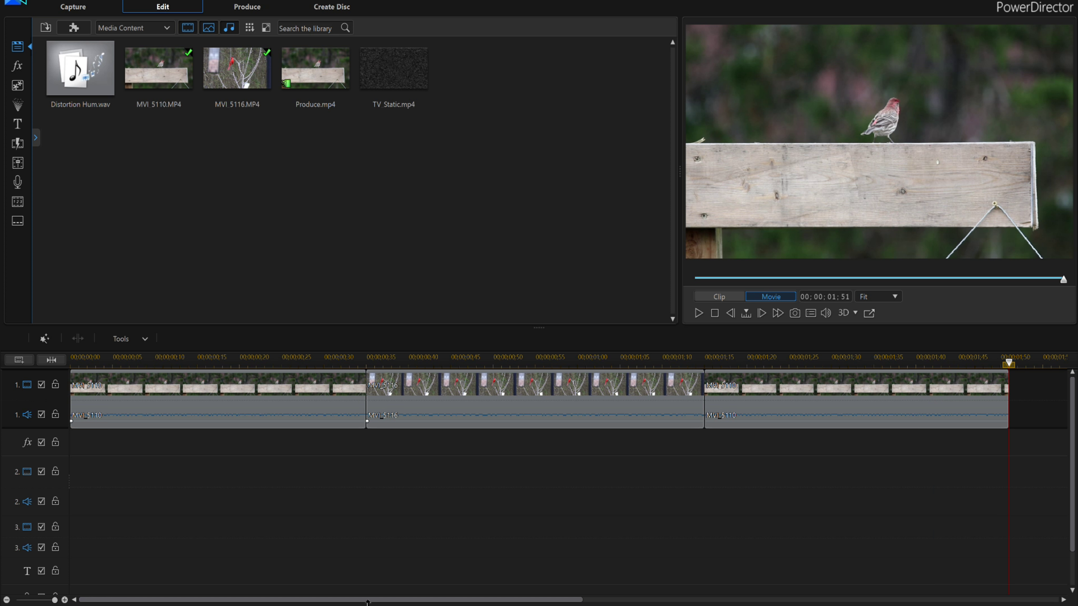
# Step back frame by frame and split the first MVI_5110 clip at 00;00;00;28
pyautogui.click(366, 360)
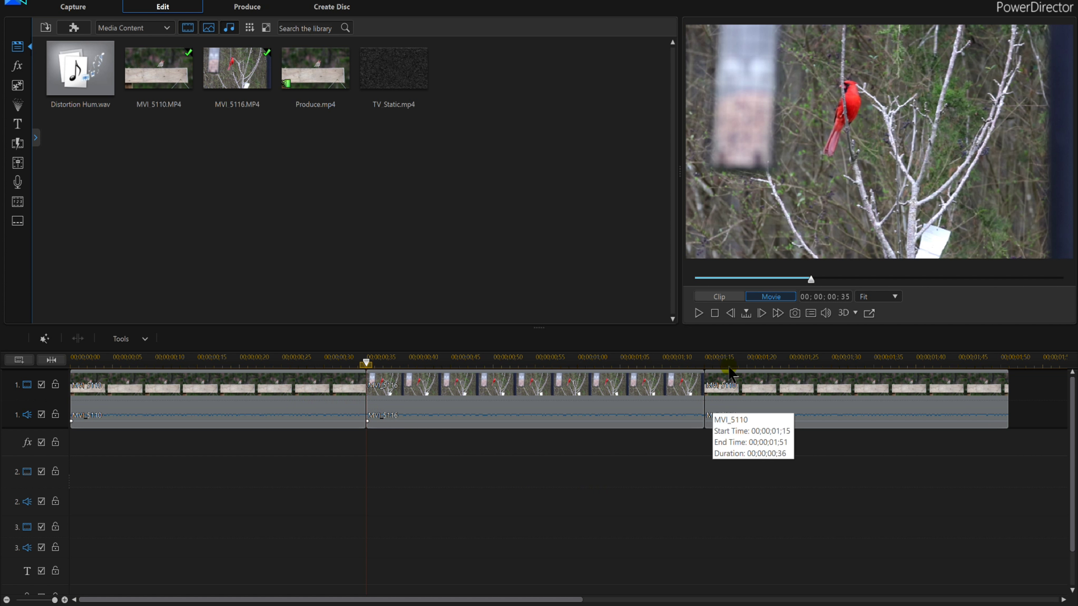
pyautogui.click(728, 314)
pyautogui.click(729, 314)
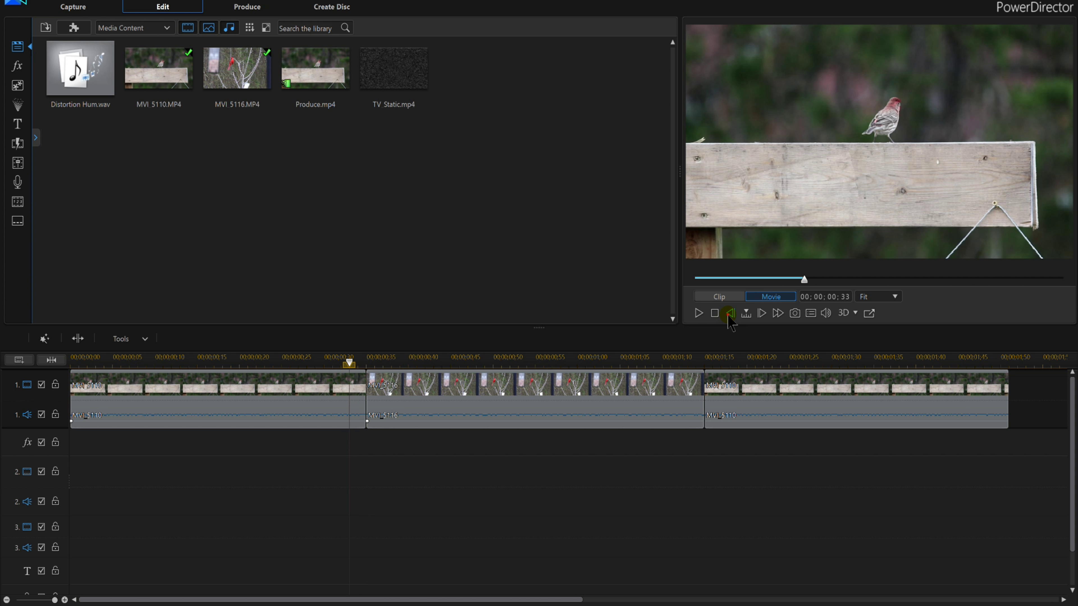
pyautogui.click(729, 314)
pyautogui.click(728, 314)
pyautogui.click(729, 314)
pyautogui.click(729, 314)
pyautogui.click(729, 314)
pyautogui.click(78, 338)
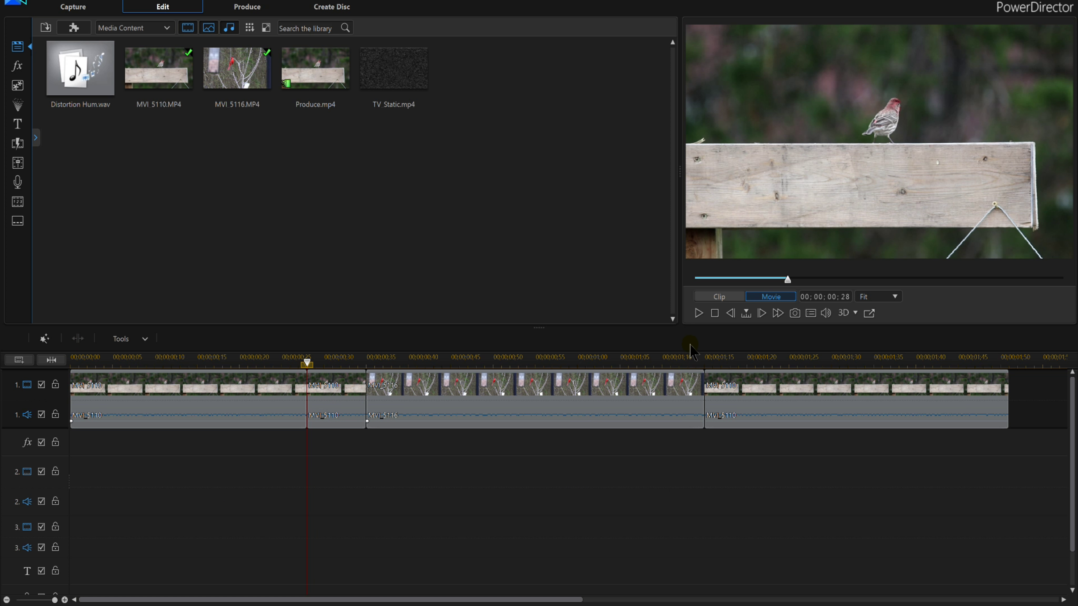
# Step back from the 00;00;01;15 cut and split MVI_5116 at 00;00;01;08
pyautogui.click(688, 359)
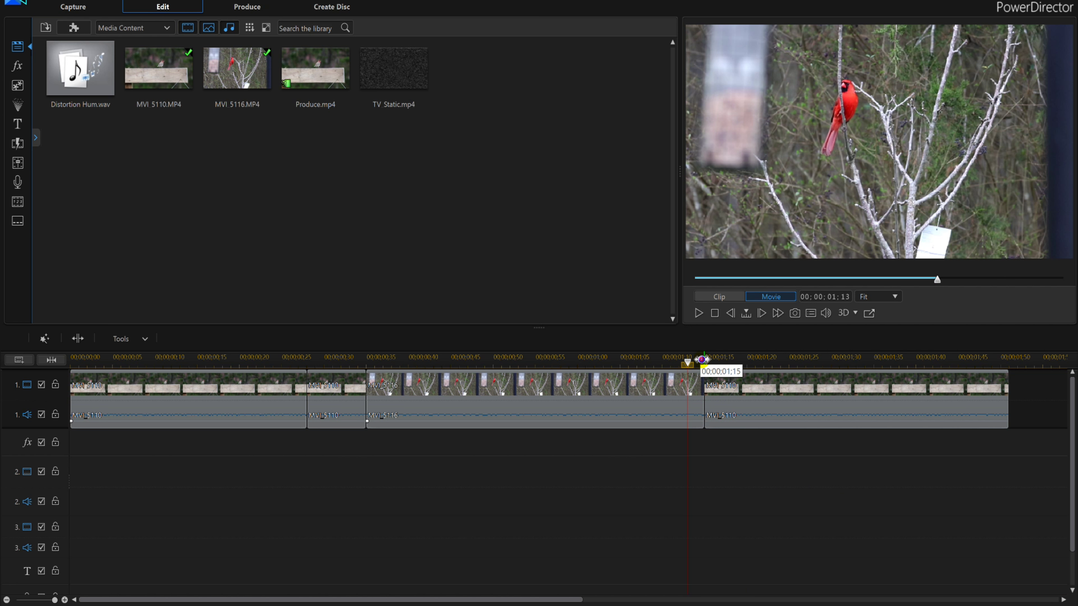
pyautogui.click(703, 360)
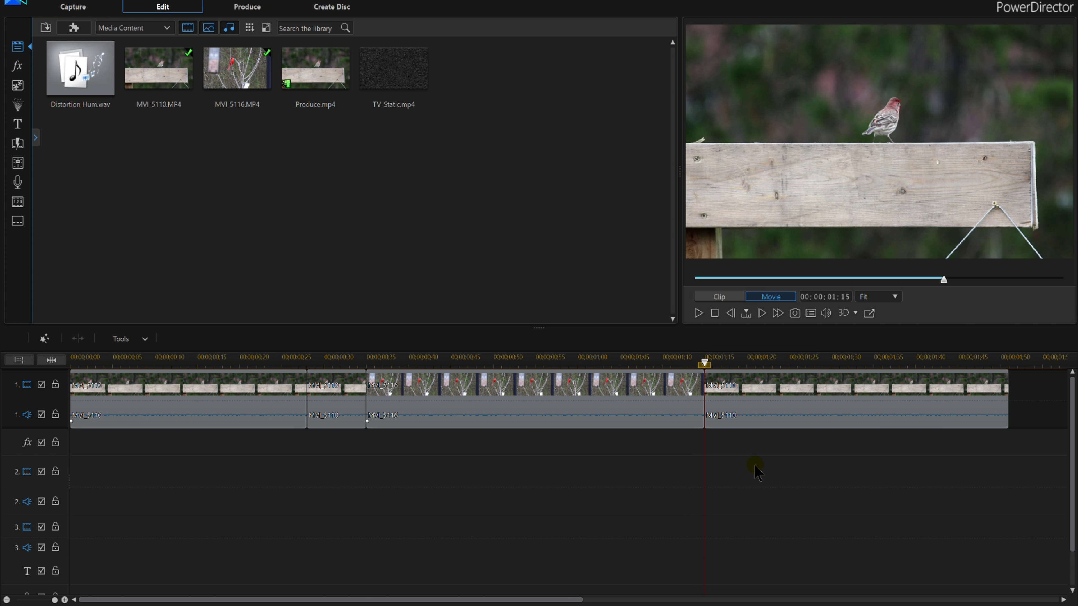
pyautogui.click(734, 313)
pyautogui.click(644, 360)
pyautogui.hotkey('ctrl', 't')
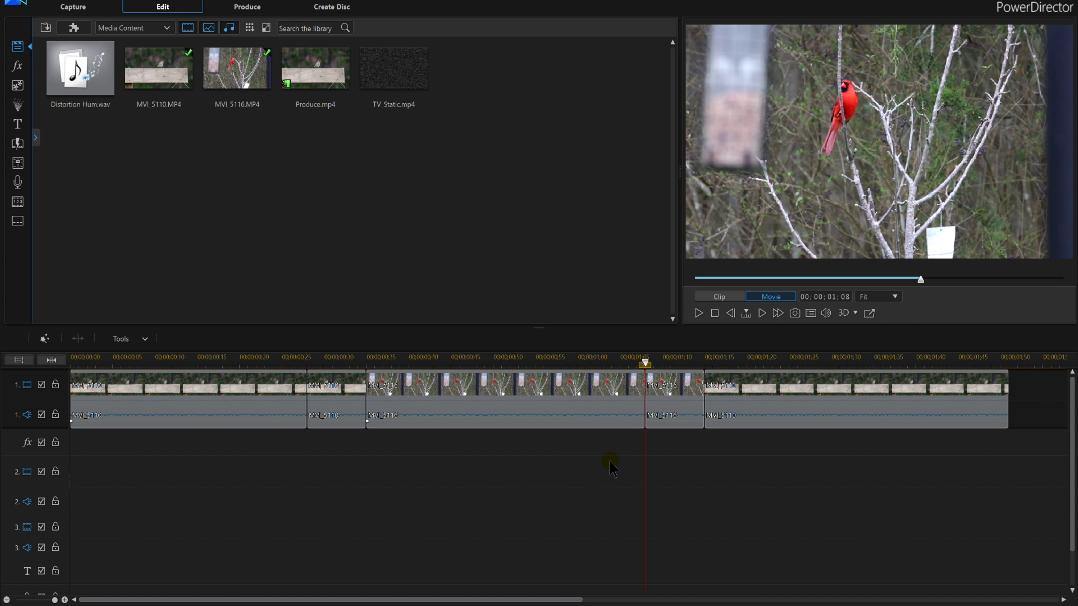
# Show the My Favorites transitions and drop the Roll transition onto a track 1 cut
pyautogui.click(25, 152)
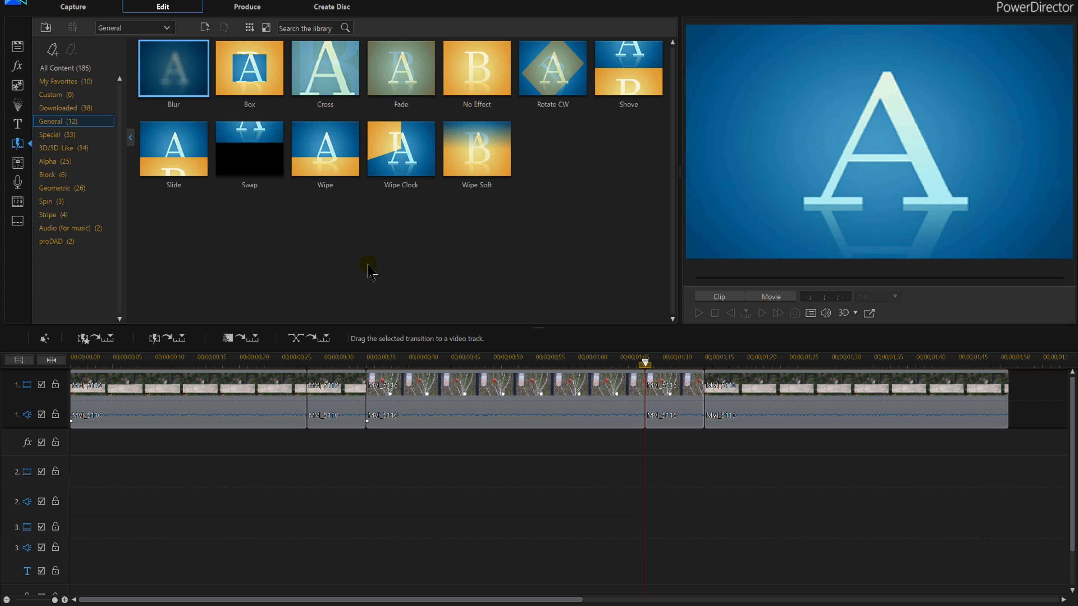
pyautogui.click(65, 81)
pyautogui.moveTo(173, 148); pyautogui.dragTo(351, 387)
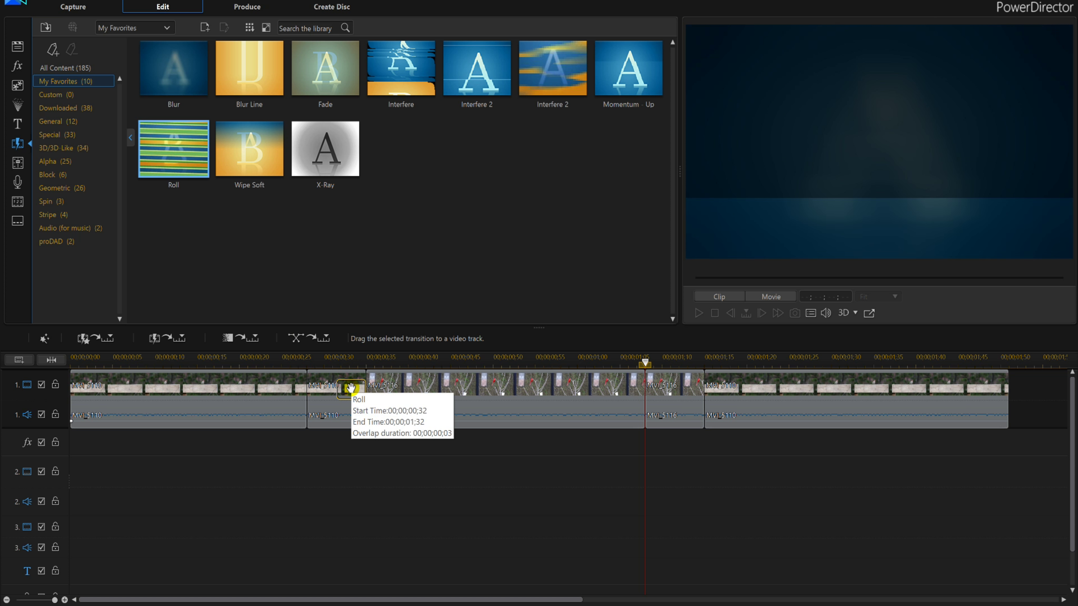
# Slide the Roll transition onto the 00;00;00;28 boundary between the MVI_5110 pieces
pyautogui.moveTo(351, 387); pyautogui.dragTo(321, 395)
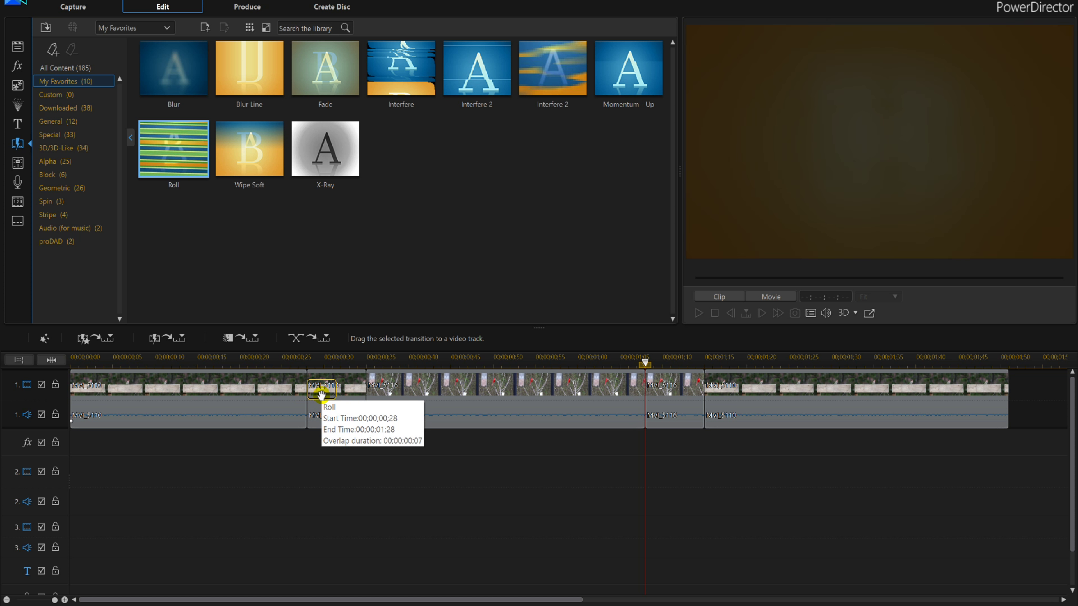
pyautogui.click(675, 389)
# Delete the stray transition and put Interfere 2, then X-Ray, at the 00;00;01;08 cut
pyautogui.press('Delete')
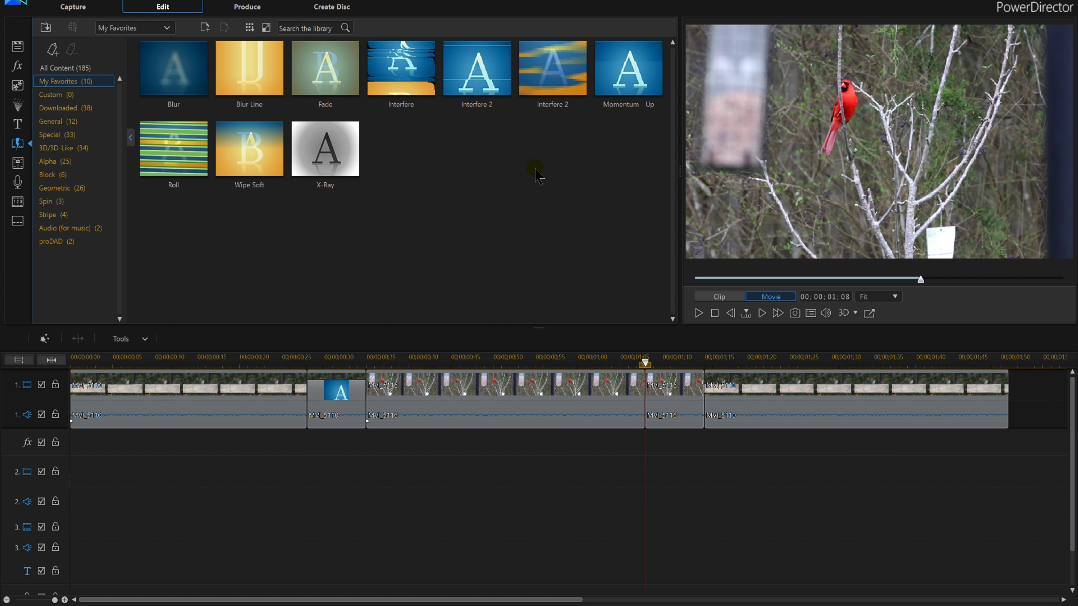
pyautogui.click(489, 89)
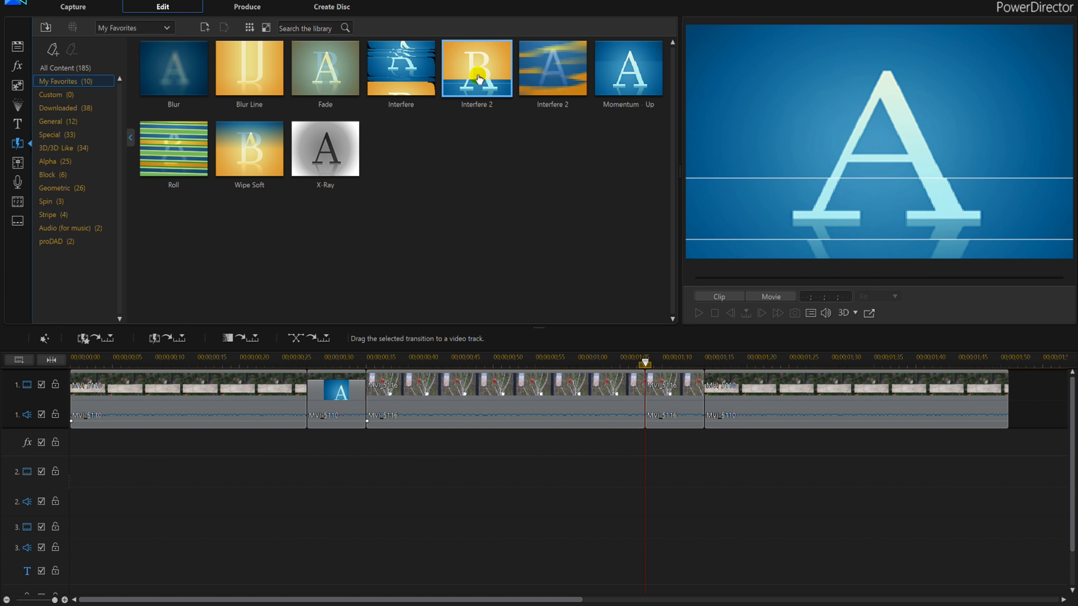
pyautogui.moveTo(489, 89); pyautogui.dragTo(676, 361)
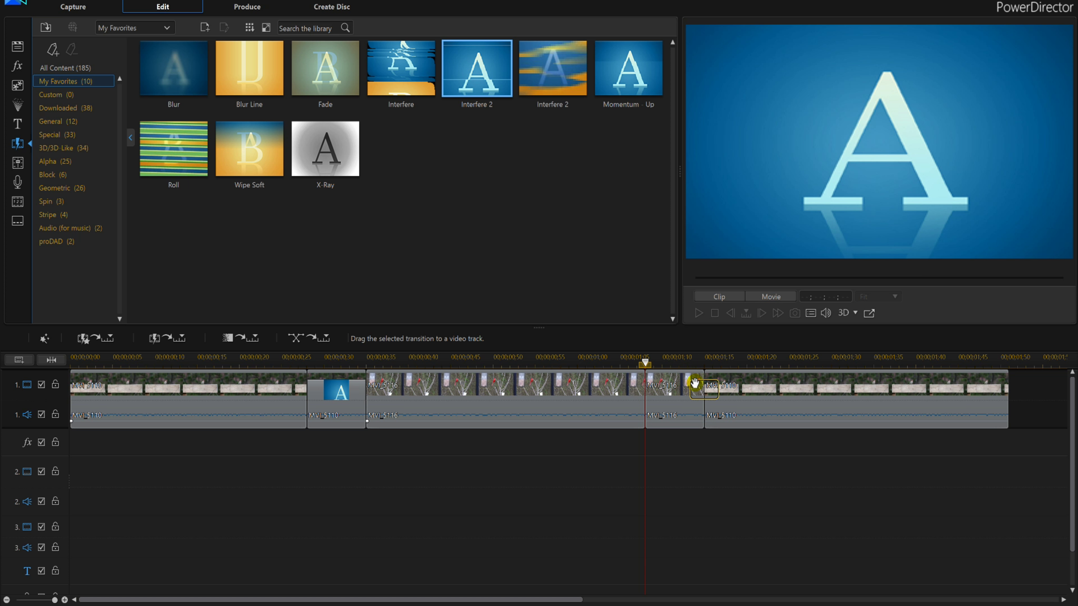
pyautogui.moveTo(695, 383); pyautogui.dragTo(696, 385)
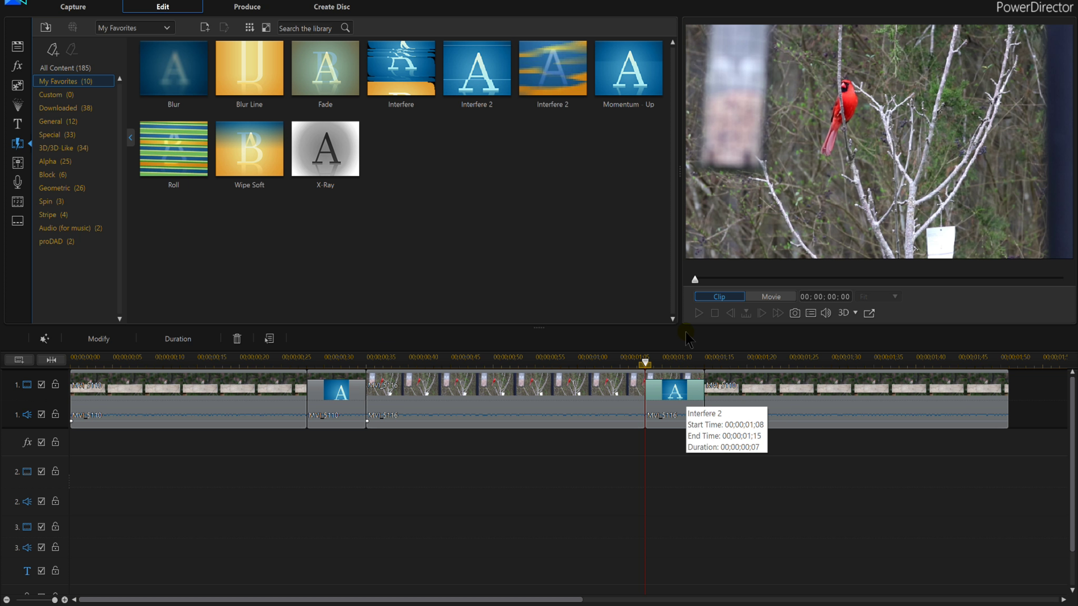
pyautogui.moveTo(325, 148); pyautogui.dragTo(681, 387)
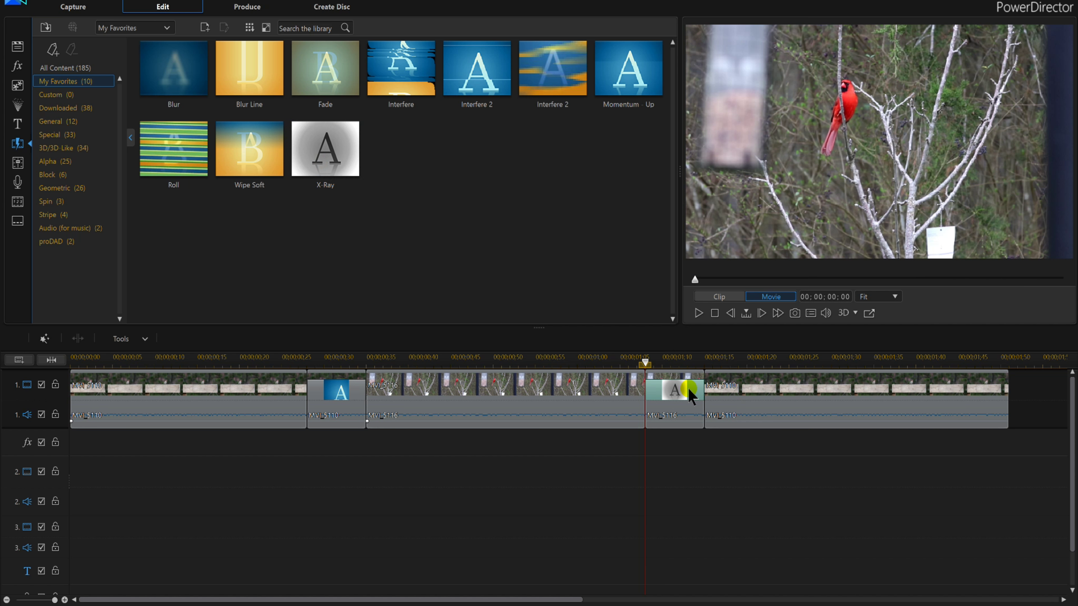
# Play the movie from the beginning to check the transitions, then stop
pyautogui.click(730, 513)
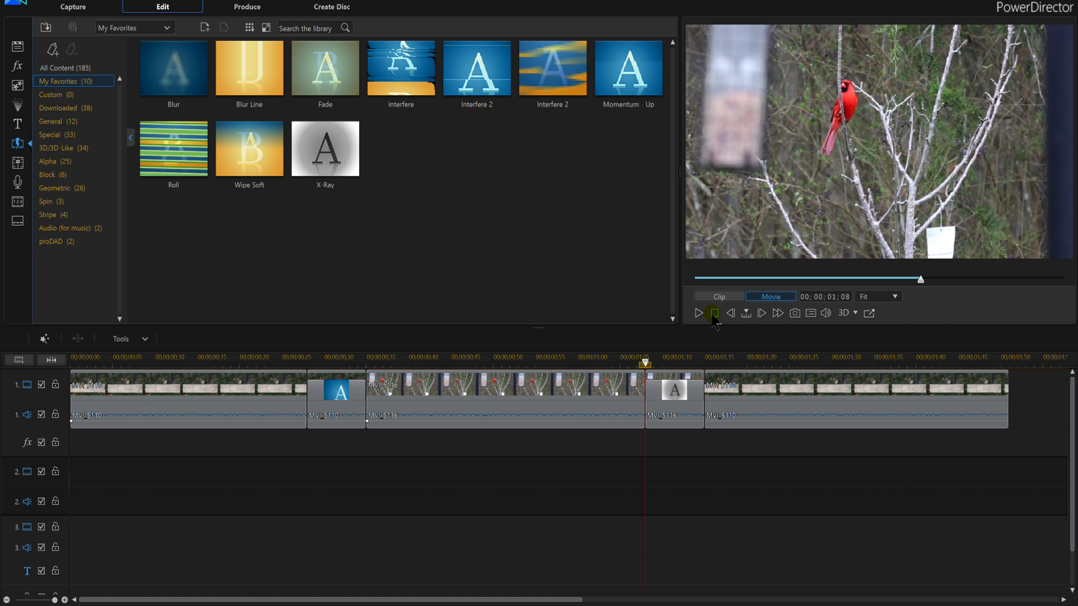
pyautogui.click(698, 314)
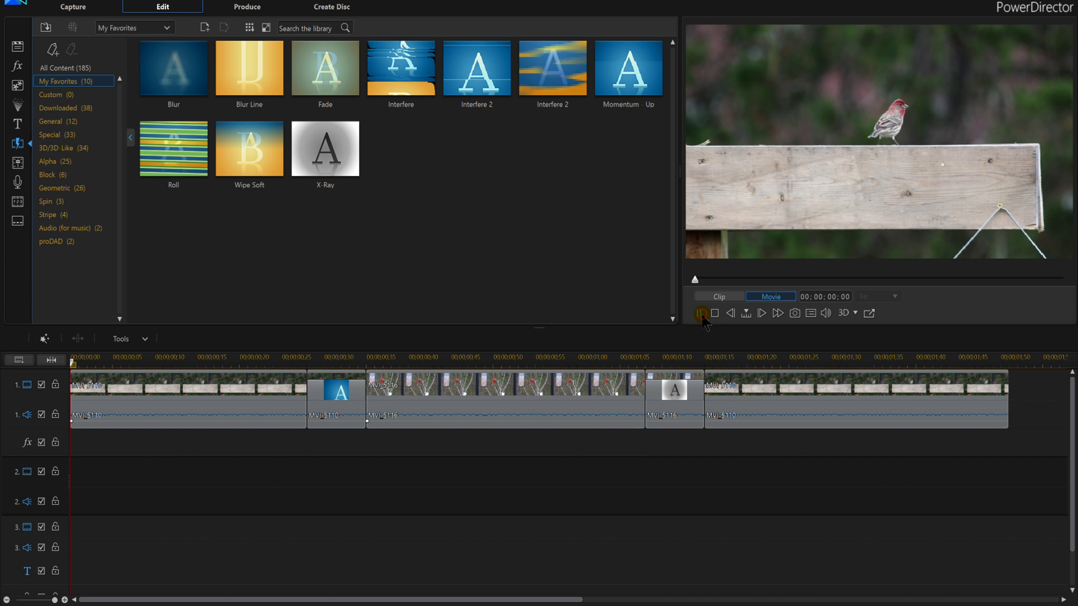
pyautogui.click(715, 313)
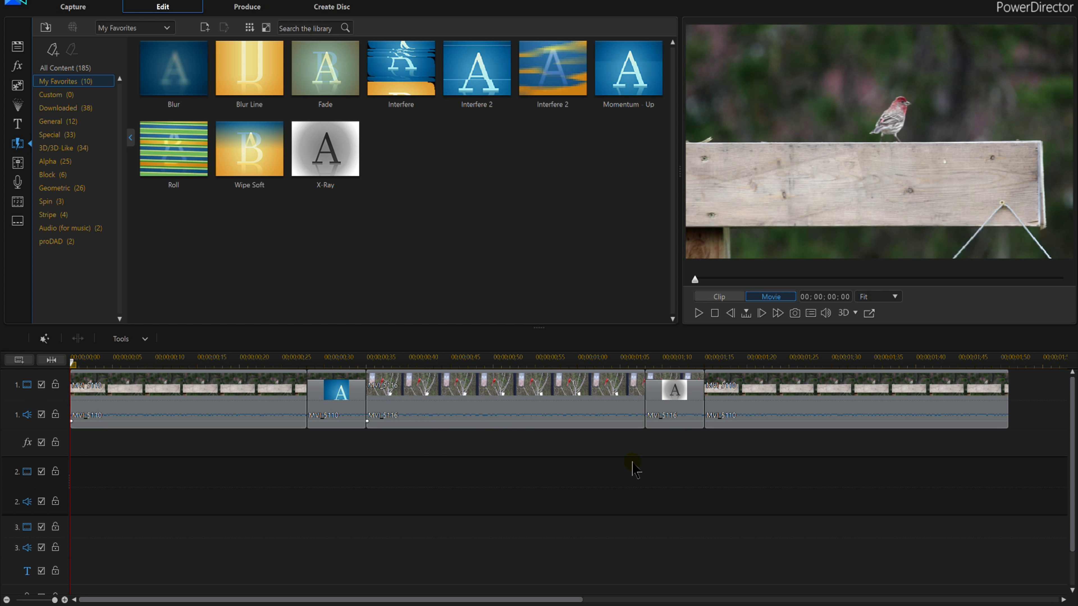
pyautogui.click(17, 45)
# Put Distortion Hum.wav on audio track 2 under both transitions and cue 00;00;00;50 on MVI_5116
pyautogui.moveTo(80, 68); pyautogui.dragTo(335, 502)
pyautogui.moveTo(80, 68); pyautogui.dragTo(674, 502)
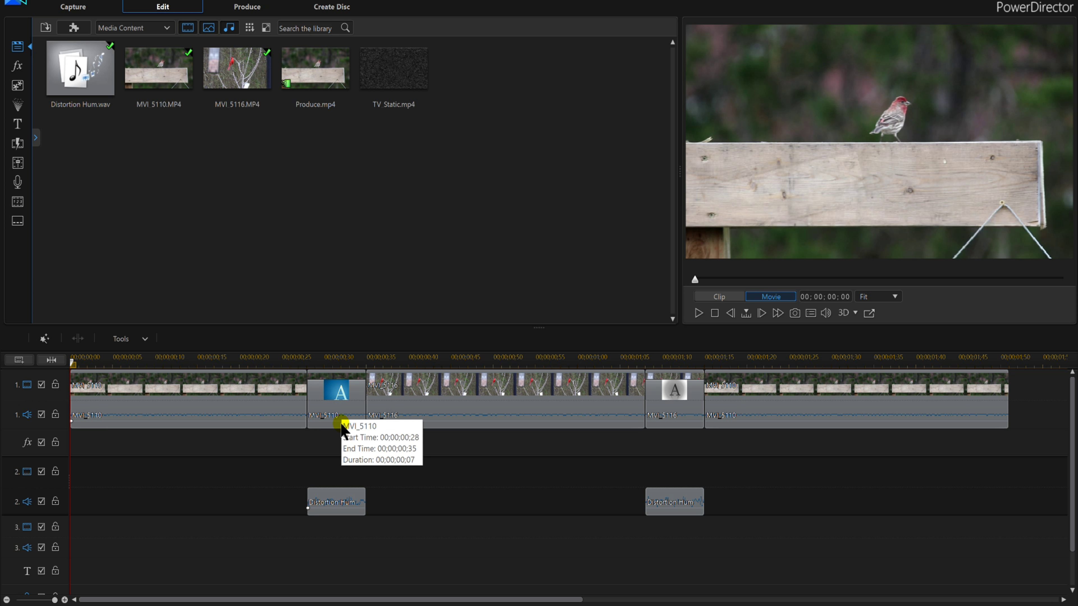
pyautogui.click(424, 61)
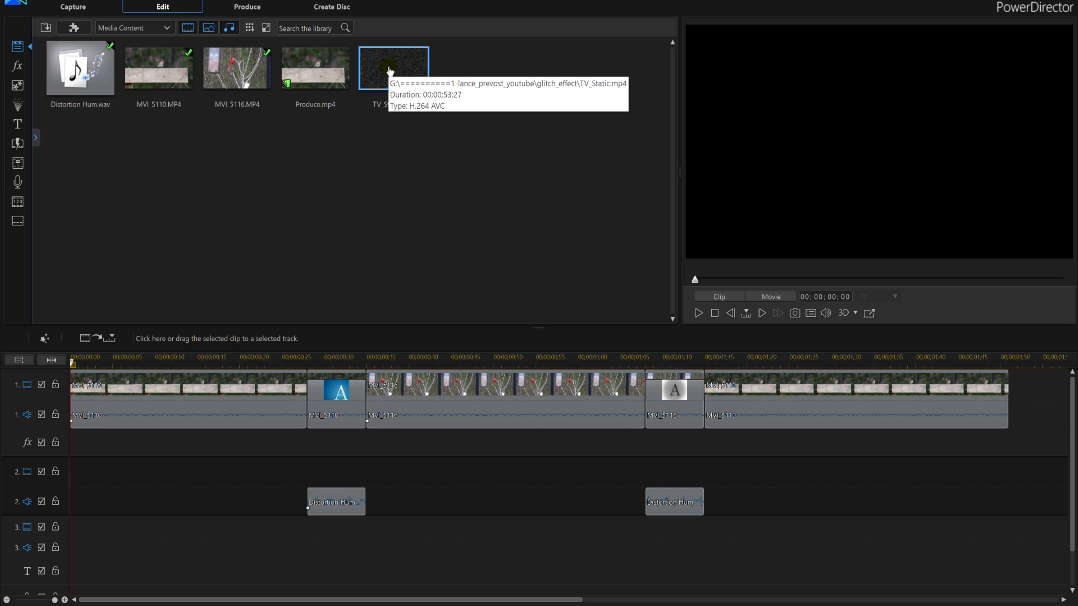
pyautogui.click(492, 361)
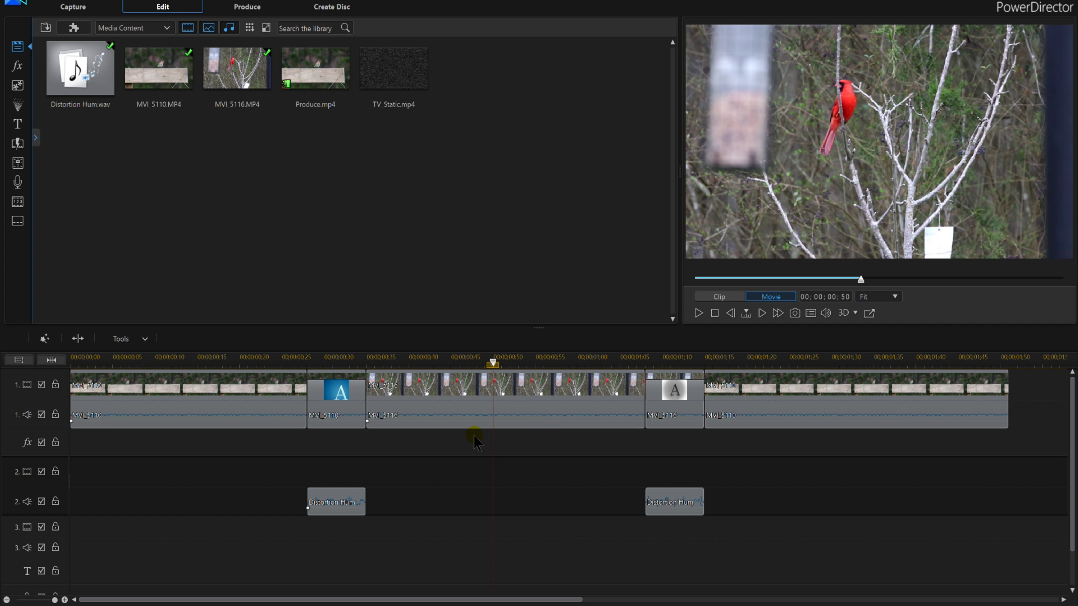
pyautogui.click(479, 421)
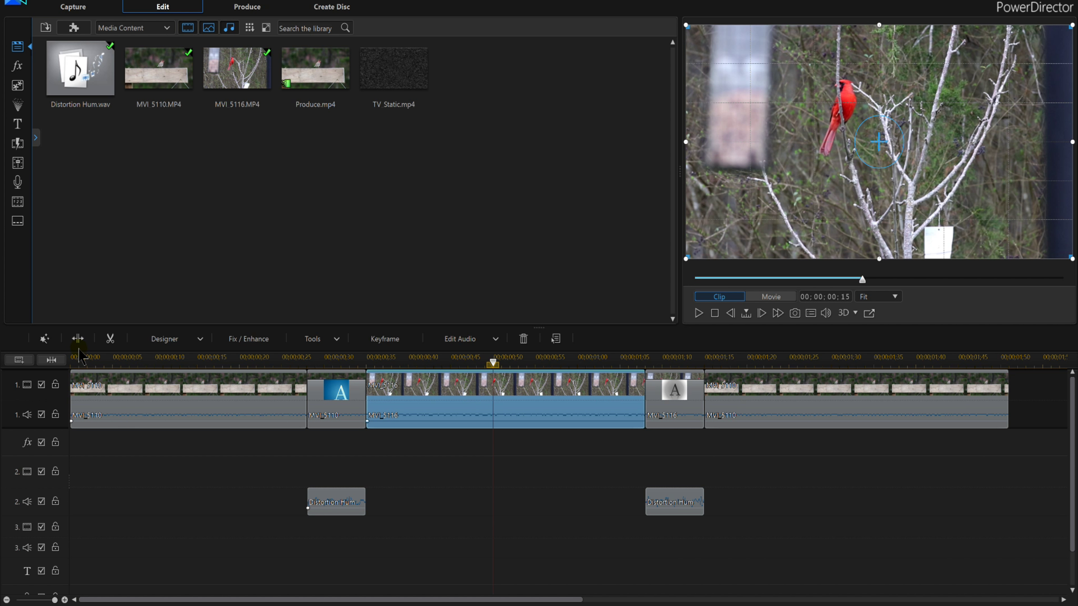
# Split the MVI_5116 cardinal clip at 00:50
pyautogui.click(78, 338)
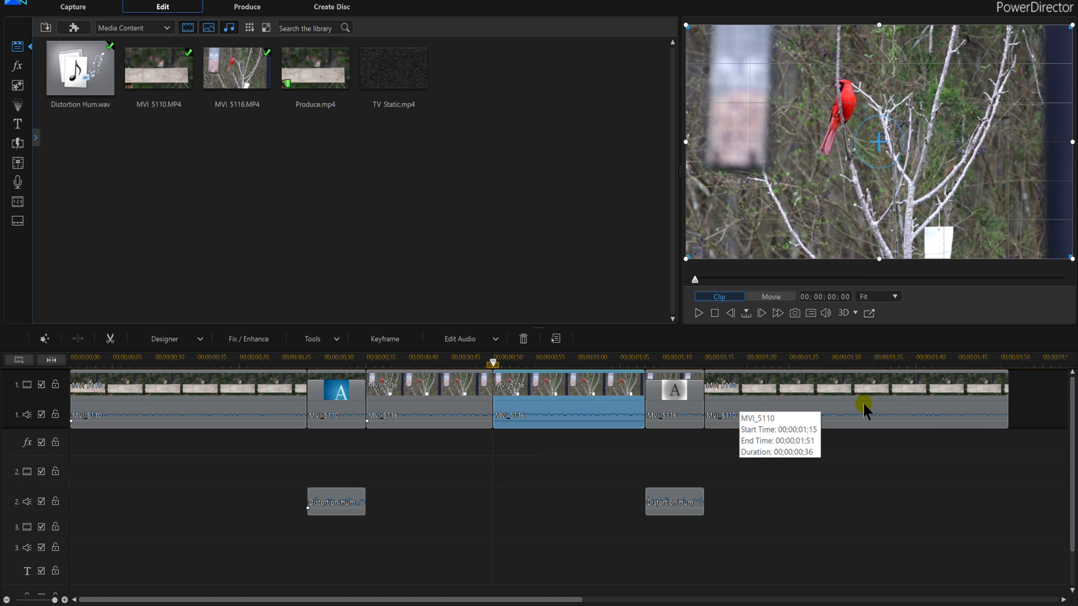
pyautogui.click(729, 314)
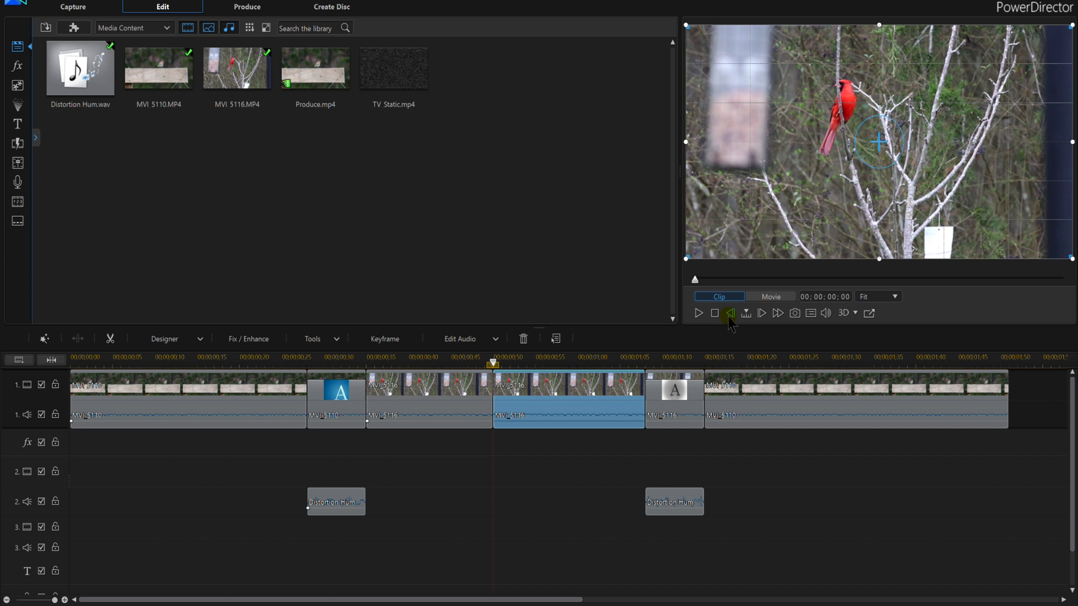
pyautogui.click(488, 442)
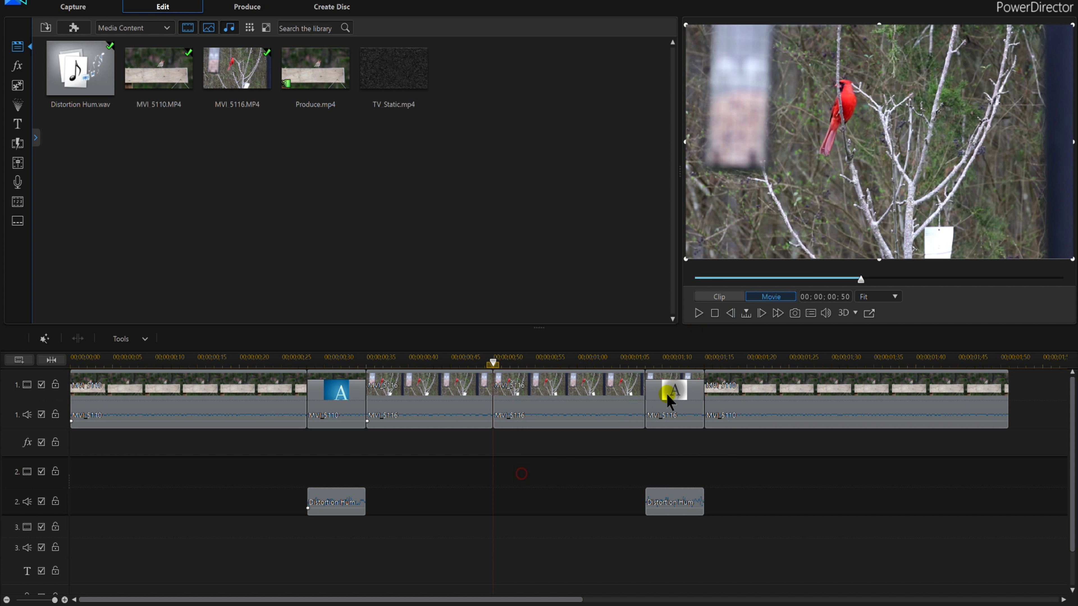
# Step back to 00:45, split the cardinal clip again, and place TV Static on a lower track
pyautogui.click(730, 314)
pyautogui.click(731, 313)
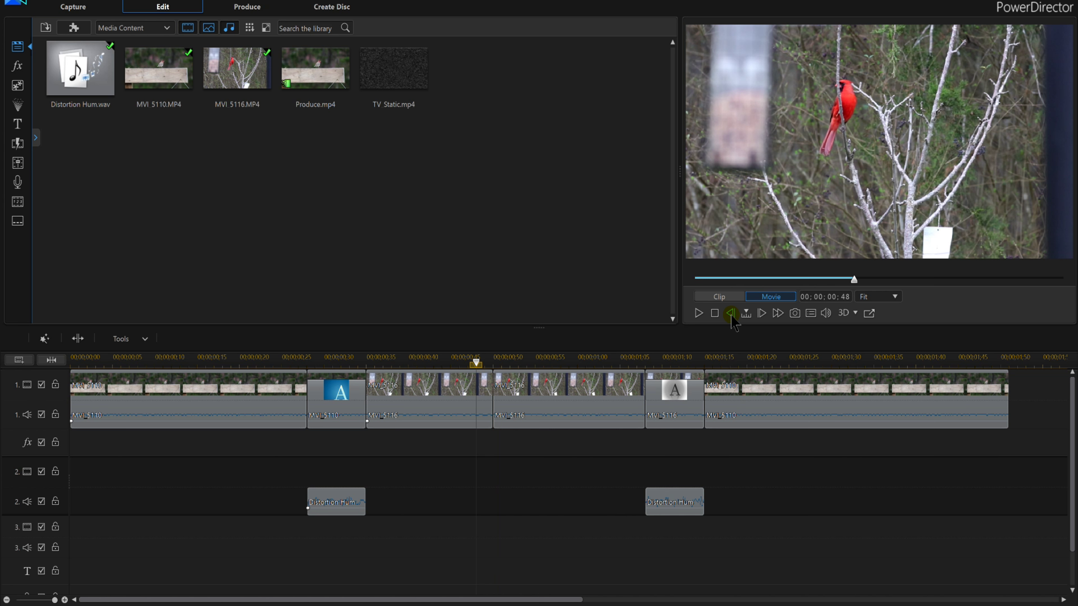
pyautogui.click(731, 314)
pyautogui.click(730, 313)
pyautogui.click(730, 313)
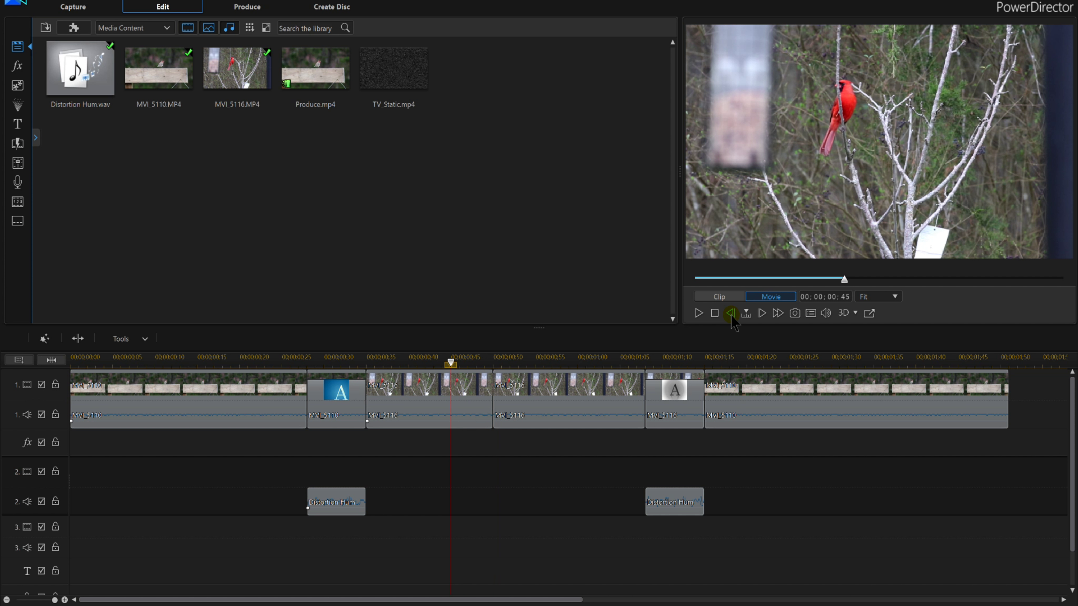
pyautogui.click(80, 342)
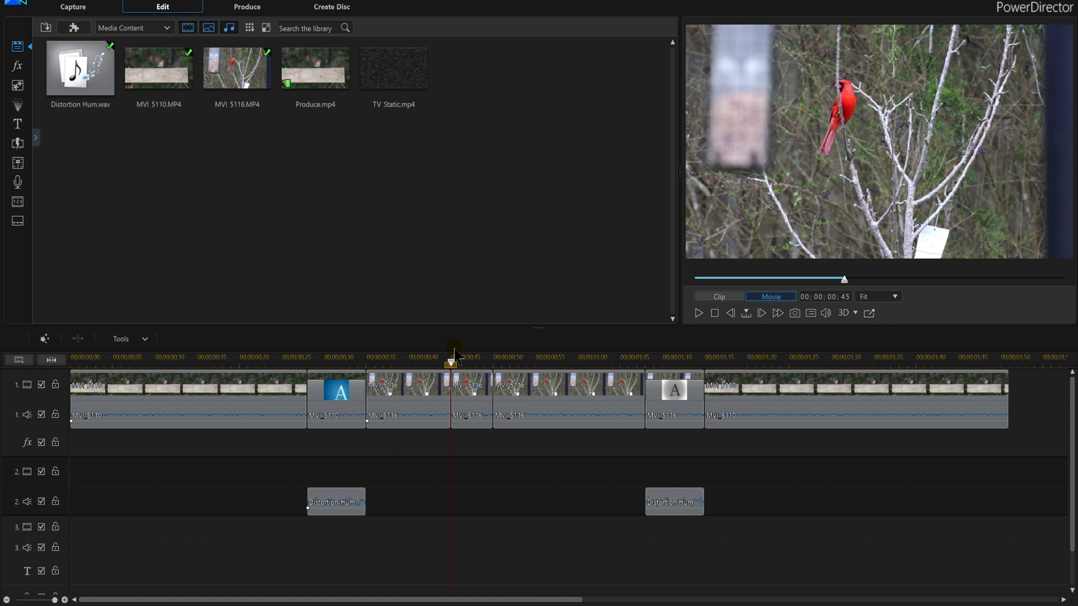
pyautogui.moveTo(384, 75); pyautogui.dragTo(85, 554)
# Split TV_Static at about 1:28 and remove the leading piece, filling the gap
pyautogui.click(365, 534)
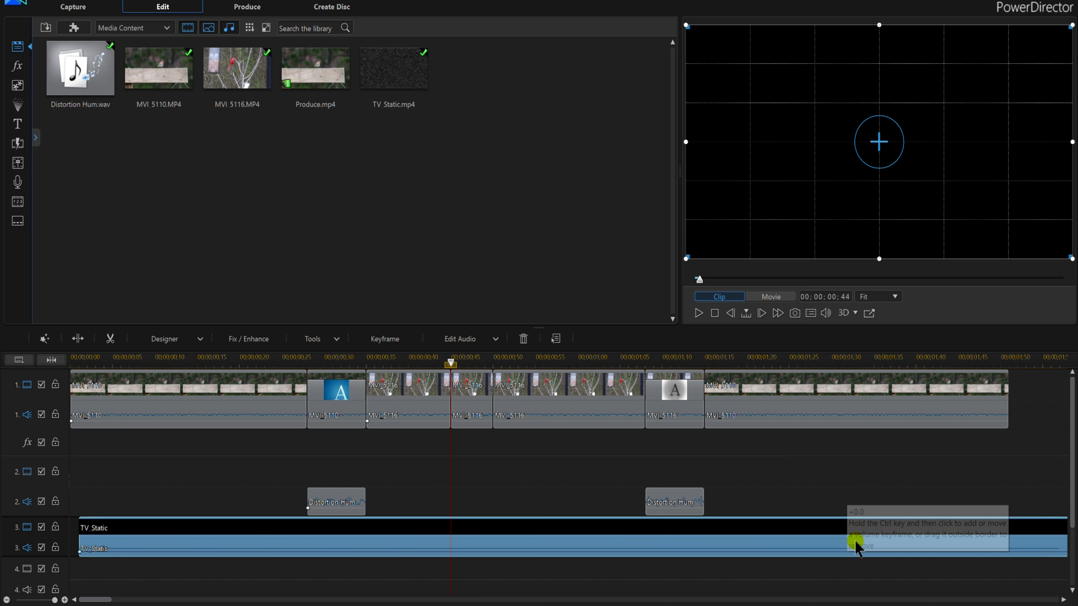
pyautogui.click(822, 357)
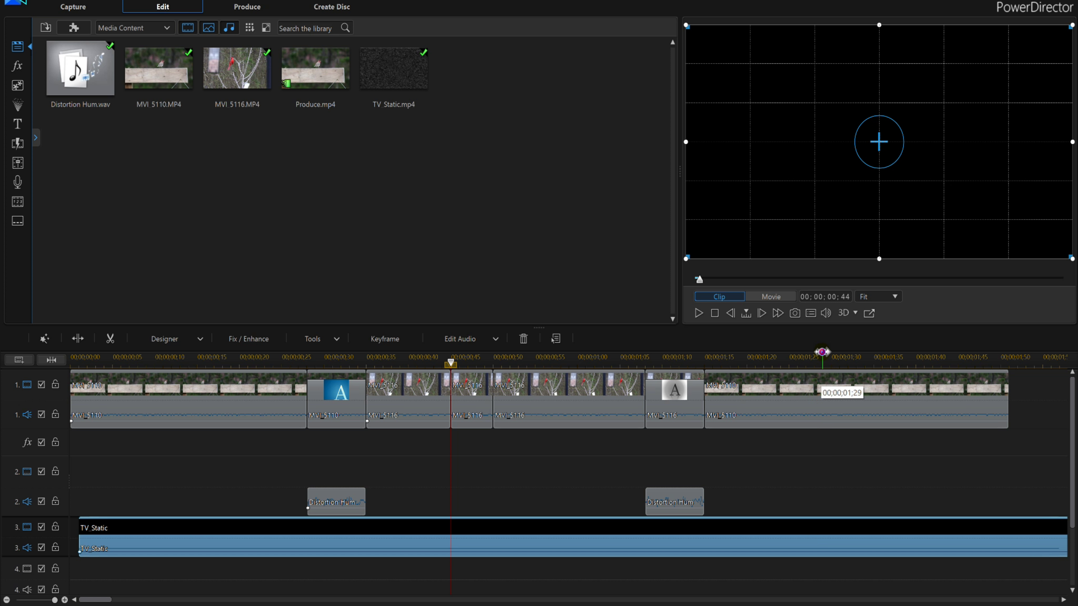
pyautogui.click(78, 338)
pyautogui.click(636, 548)
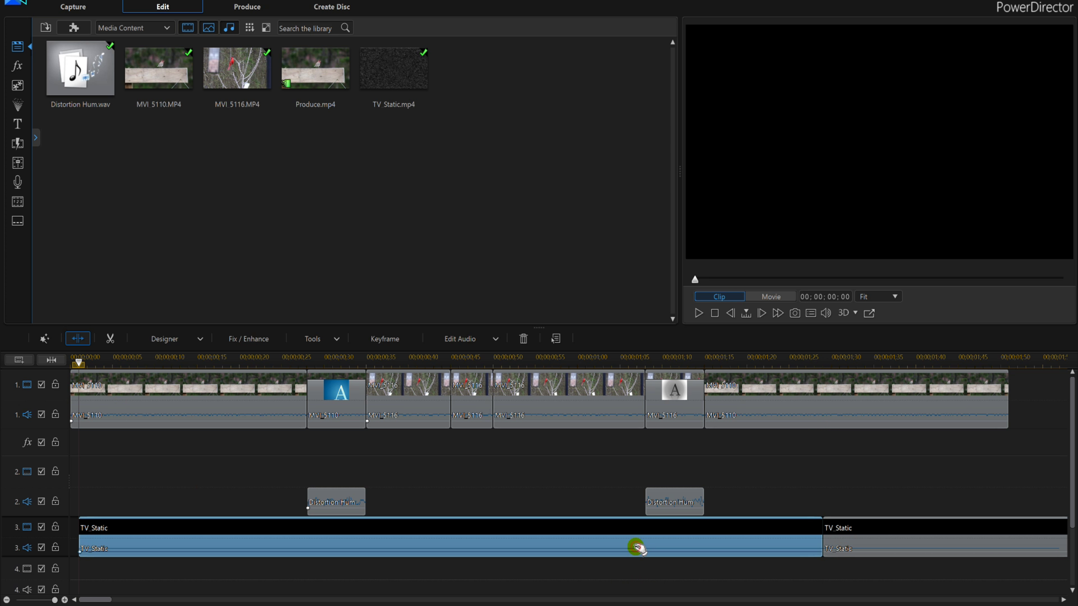
pyautogui.press('Delete')
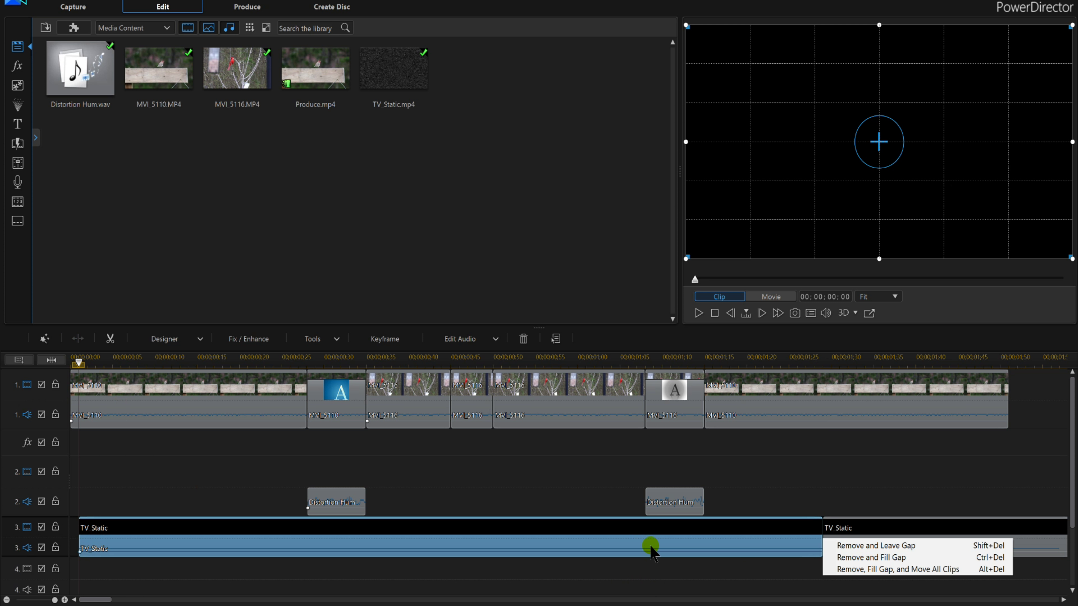
pyautogui.click(856, 558)
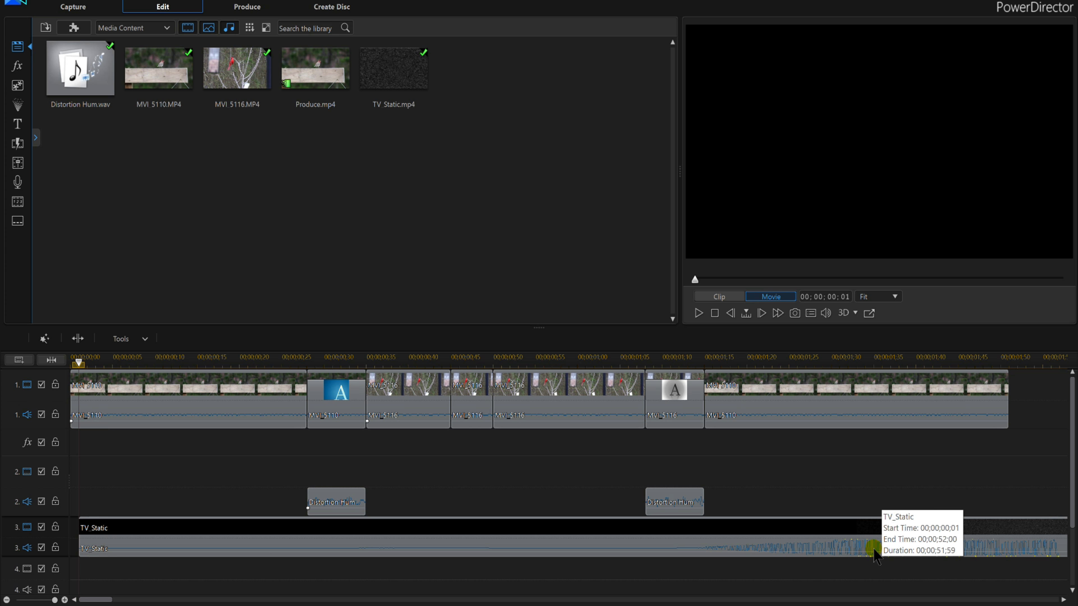
# Split TV_Static at about 1:44, remove the leading piece, and move the clip to start near 00:44
pyautogui.click(956, 534)
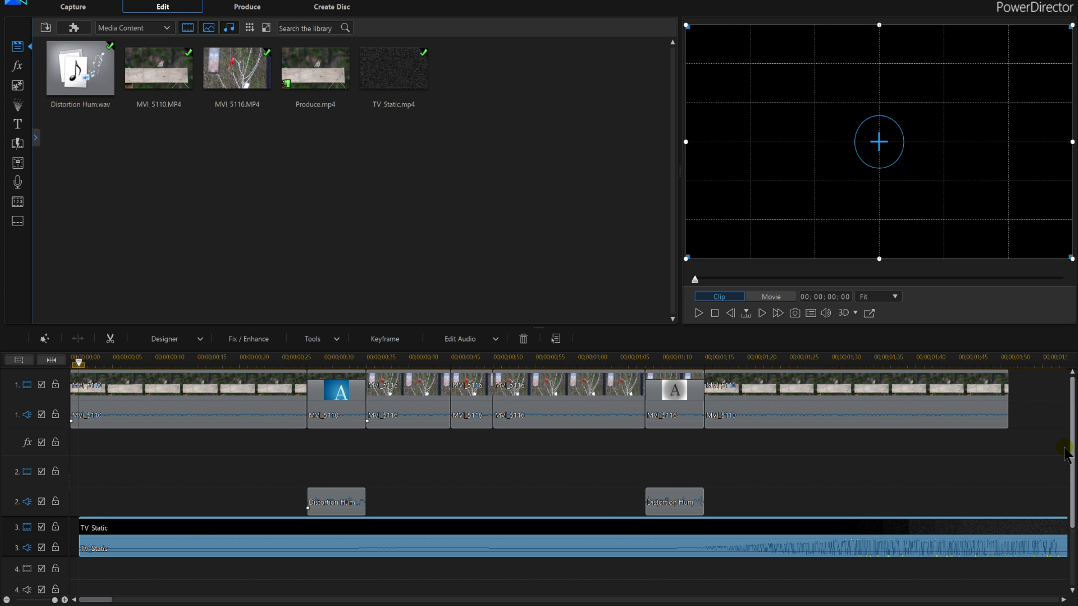
pyautogui.click(957, 362)
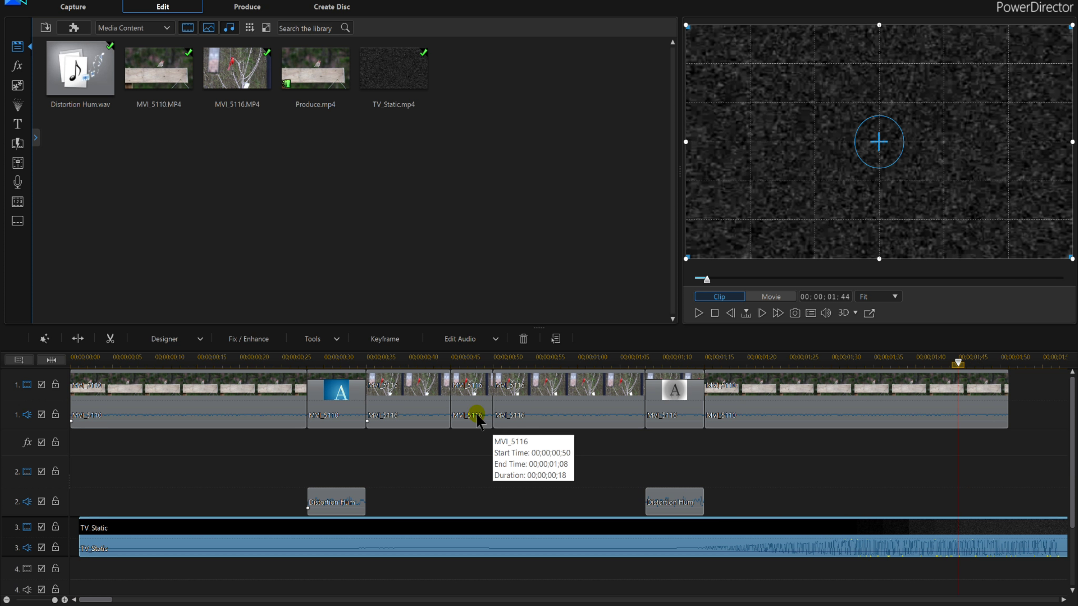
pyautogui.click(78, 338)
pyautogui.click(839, 548)
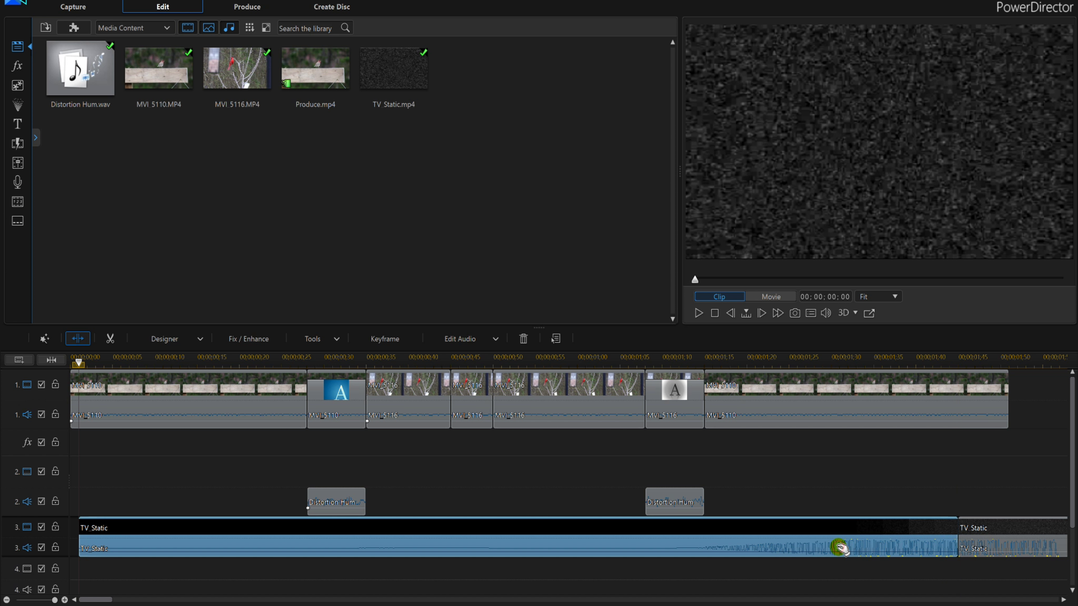
pyautogui.press('Delete')
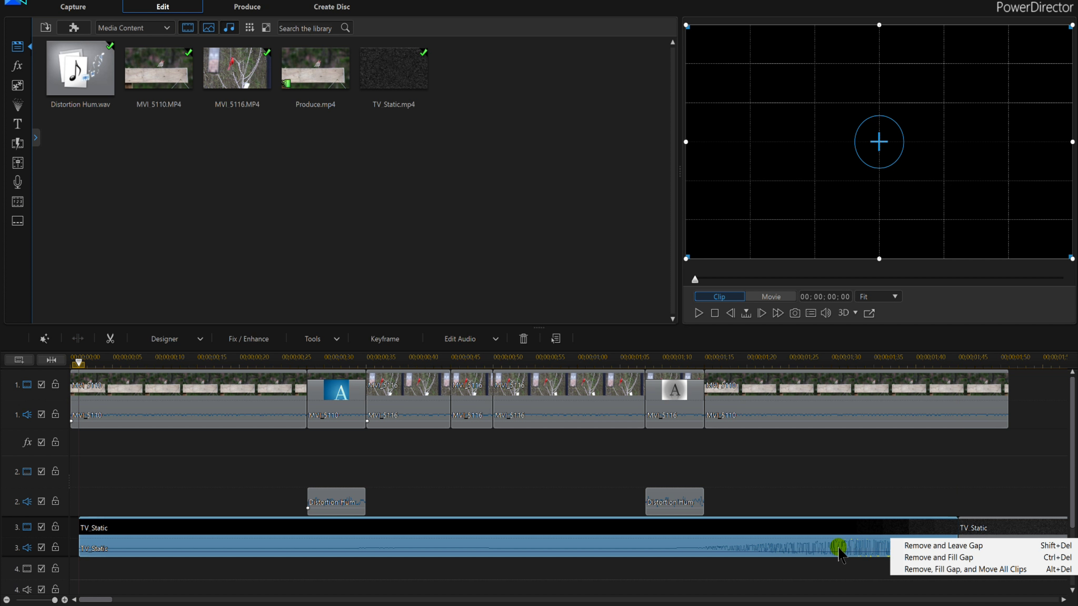
pyautogui.click(930, 559)
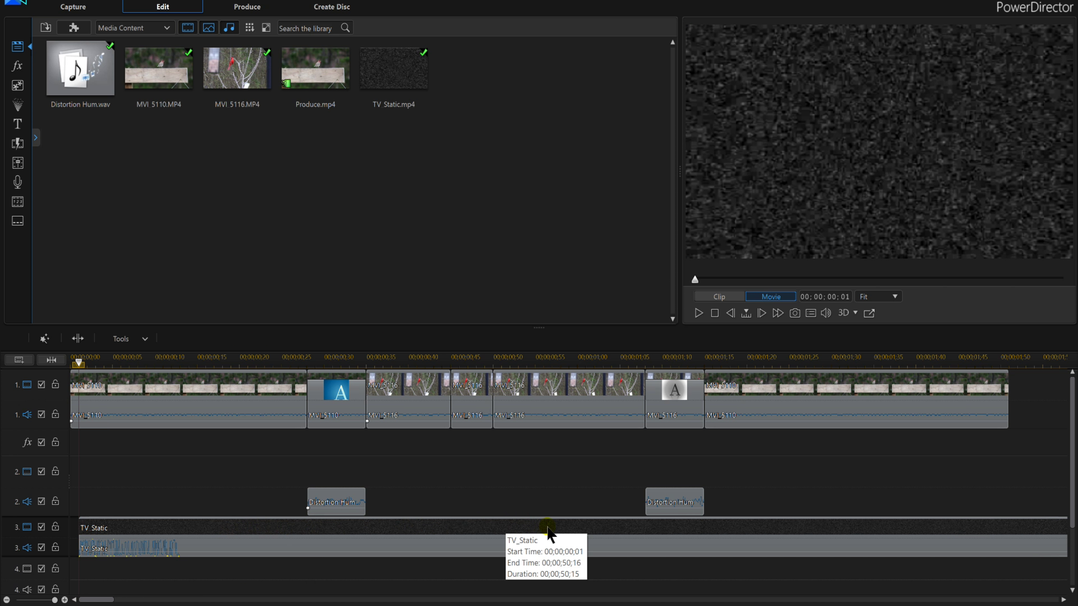
pyautogui.moveTo(200, 532); pyautogui.dragTo(525, 541)
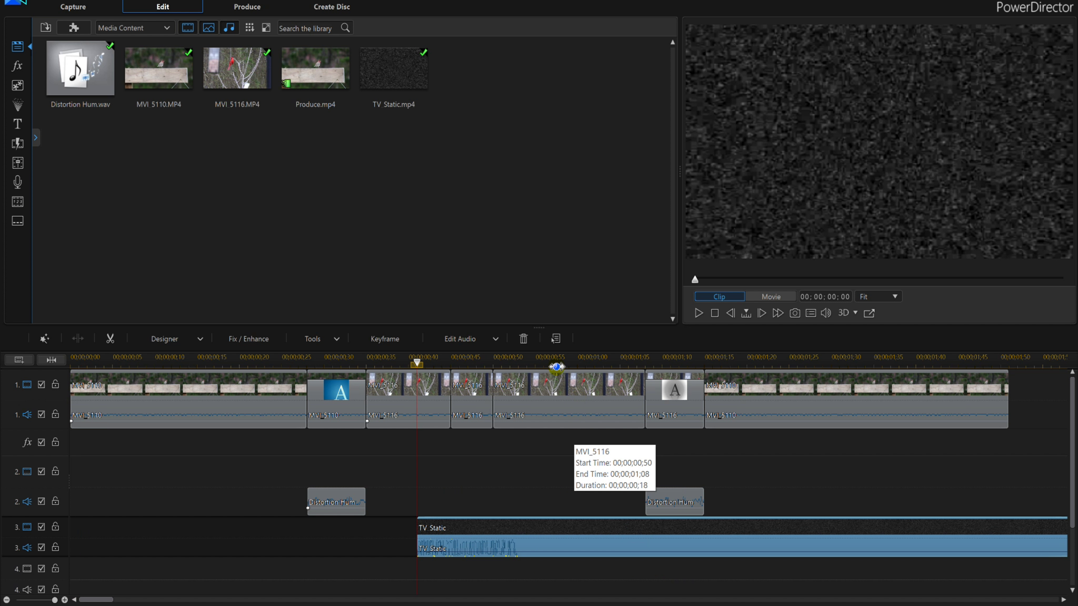
# Cut off the TV Static tail and move the clip onto track 2 at the 00:45 cut
pyautogui.click(544, 361)
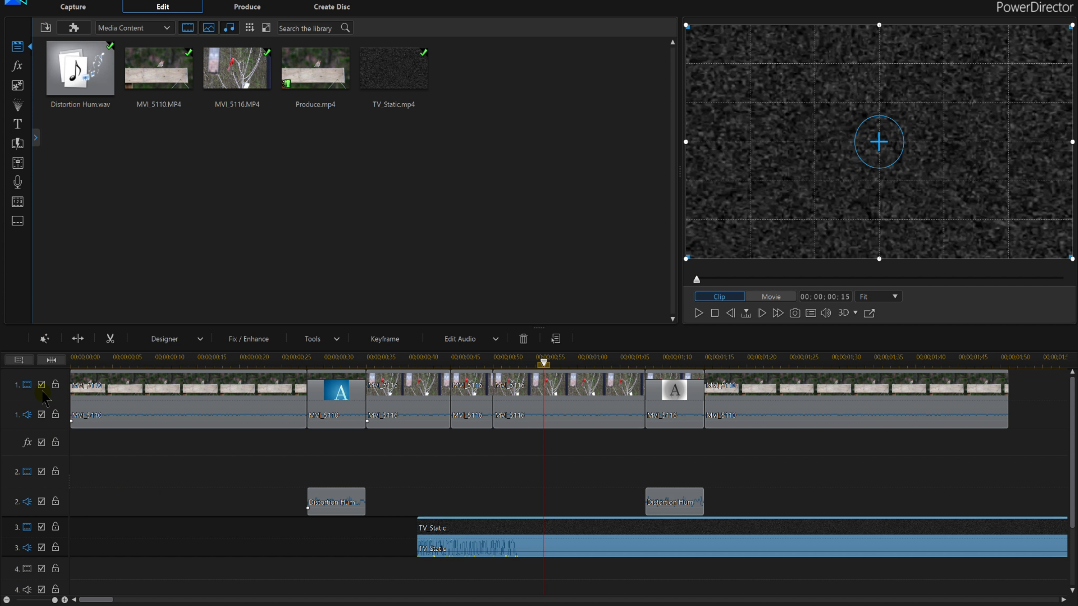
pyautogui.click(78, 339)
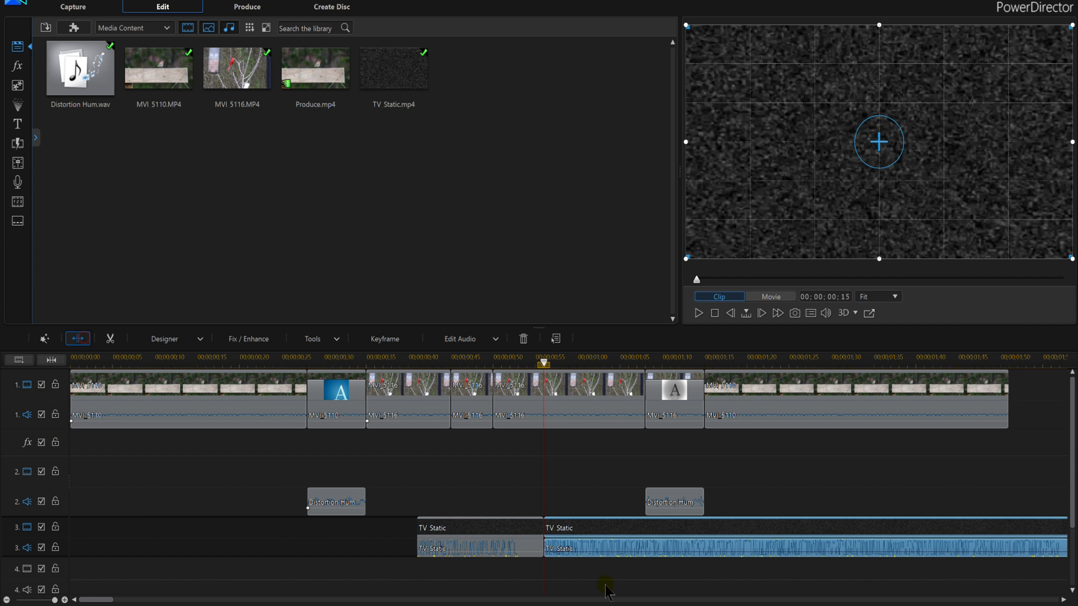
pyautogui.click(716, 554)
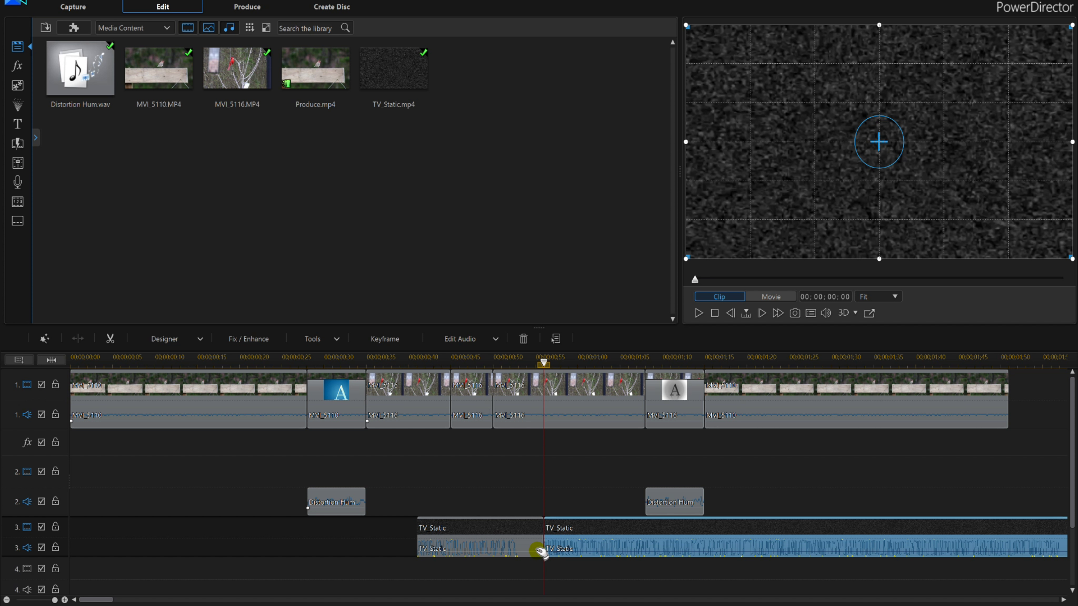
pyautogui.press('Delete')
pyautogui.moveTo(493, 545); pyautogui.dragTo(547, 537)
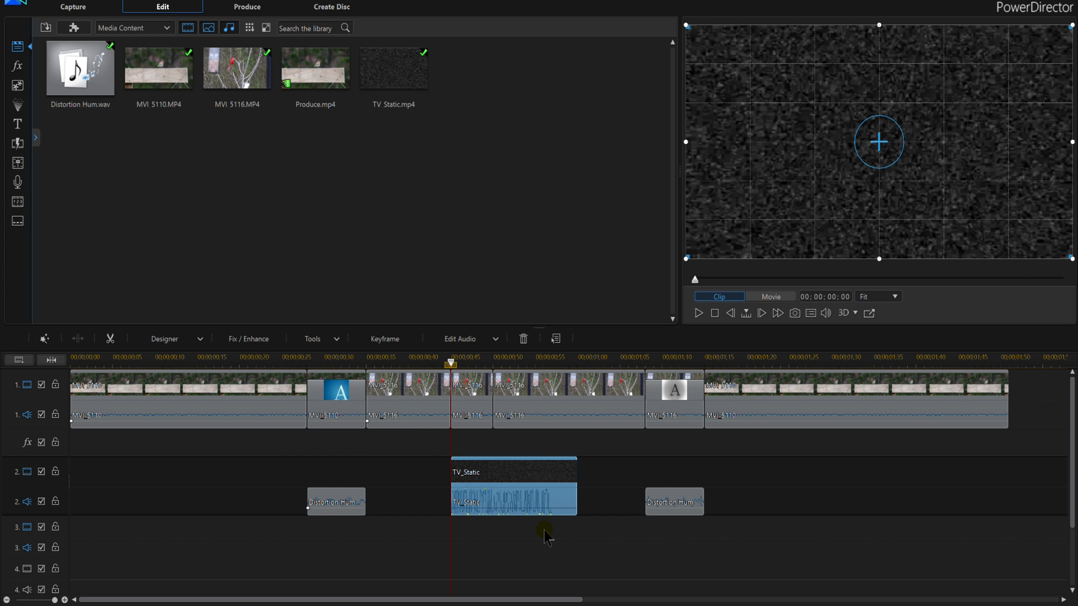
# Split TV_Static at the 00:50 cut and remove the static beyond it
pyautogui.click(492, 362)
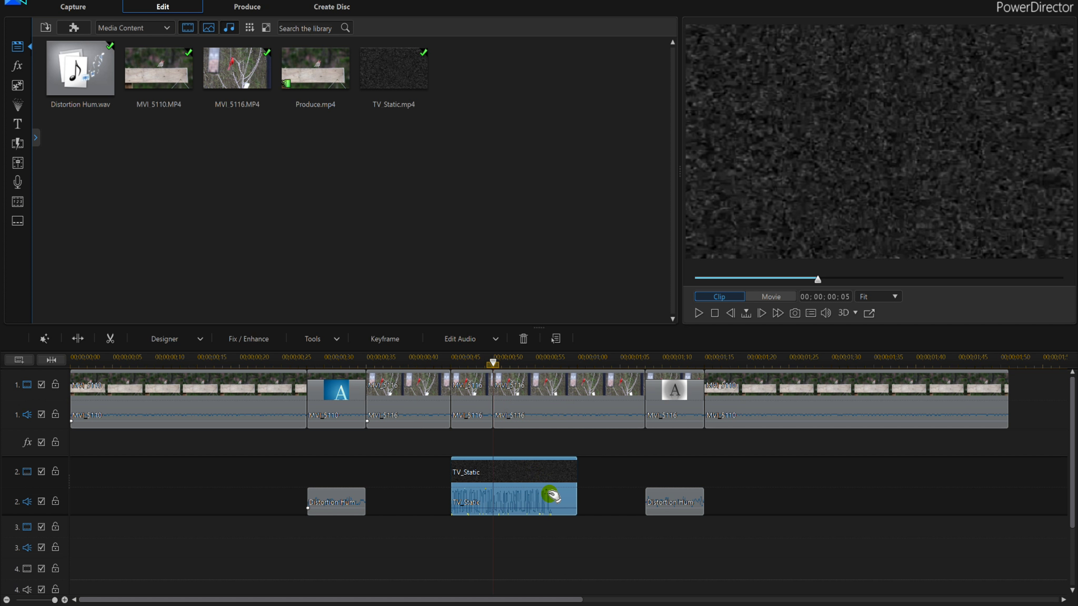
pyautogui.click(552, 494)
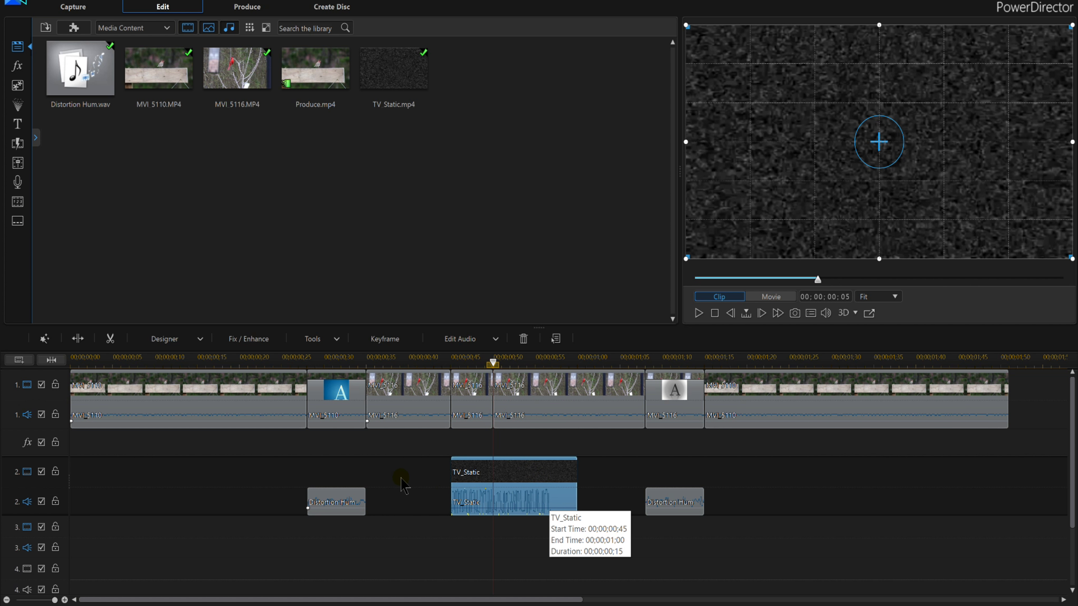
pyautogui.click(80, 340)
pyautogui.click(552, 501)
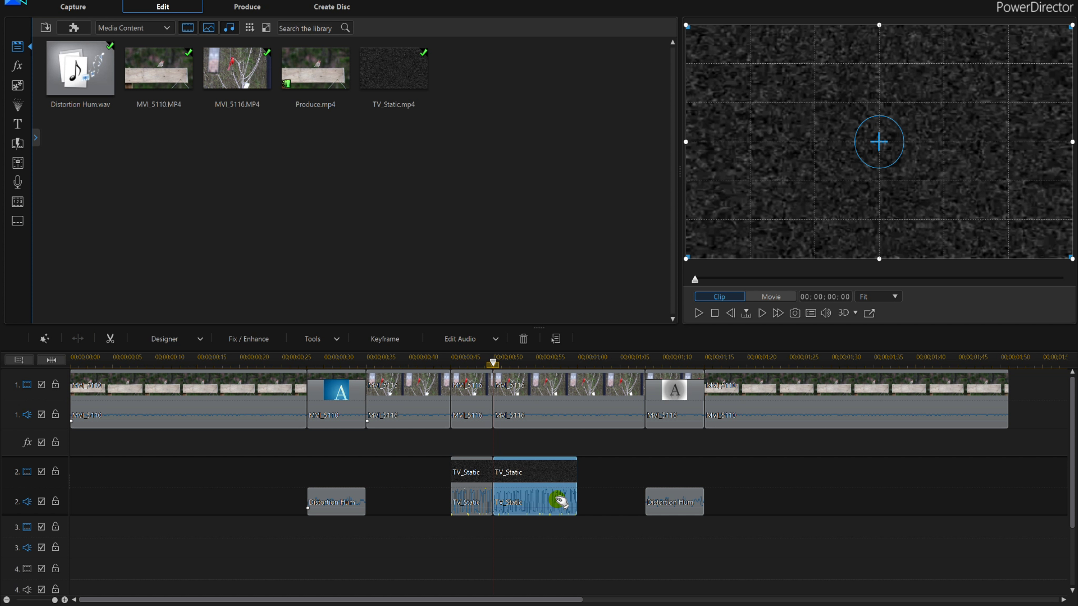
pyautogui.press('Delete')
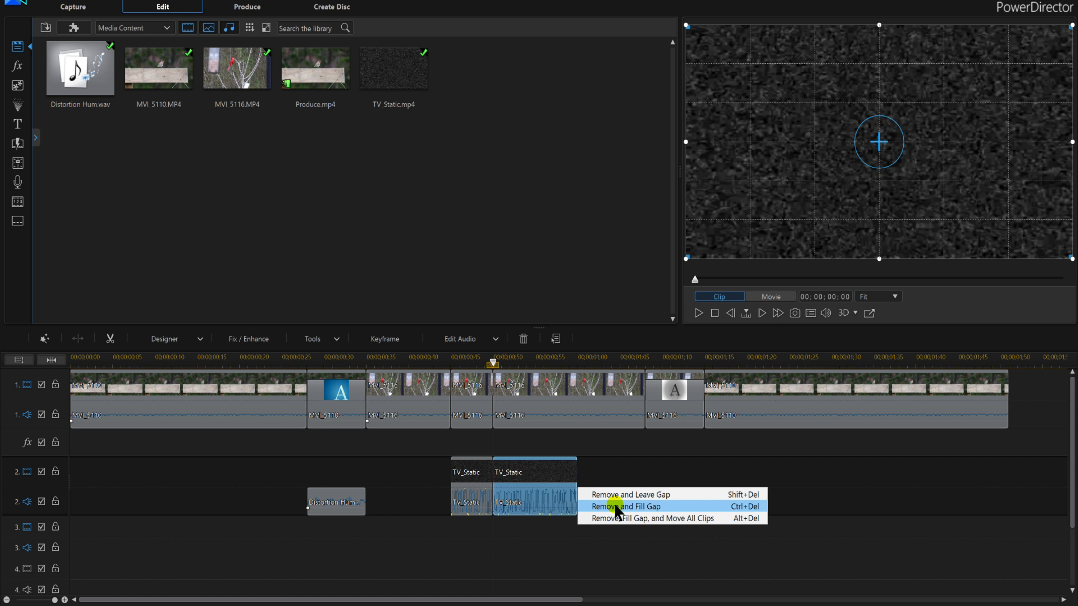
pyautogui.click(616, 495)
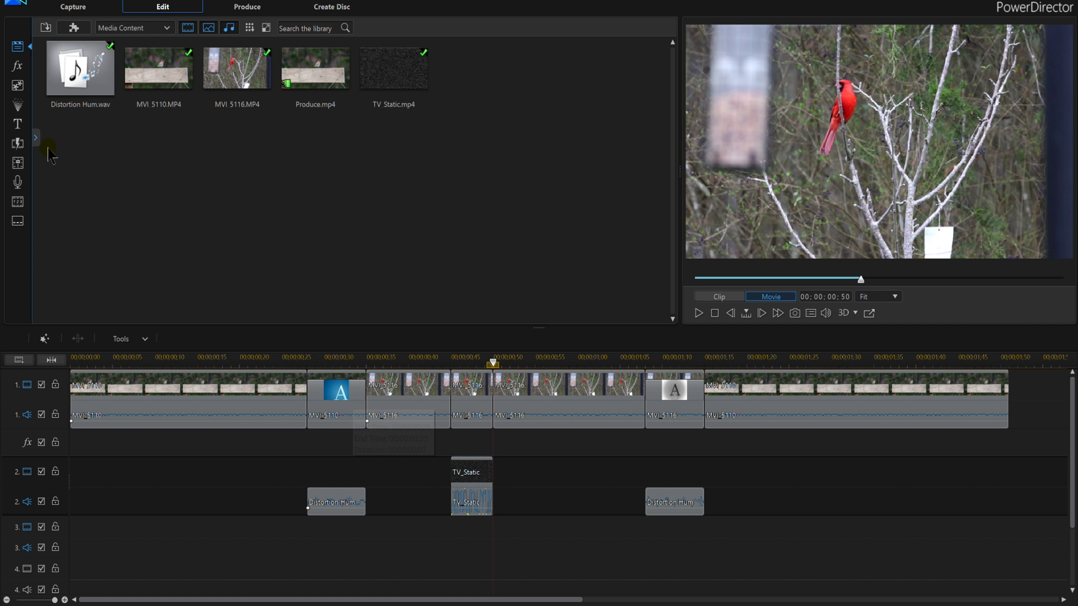
pyautogui.moveTo(77, 93); pyautogui.dragTo(577, 590)
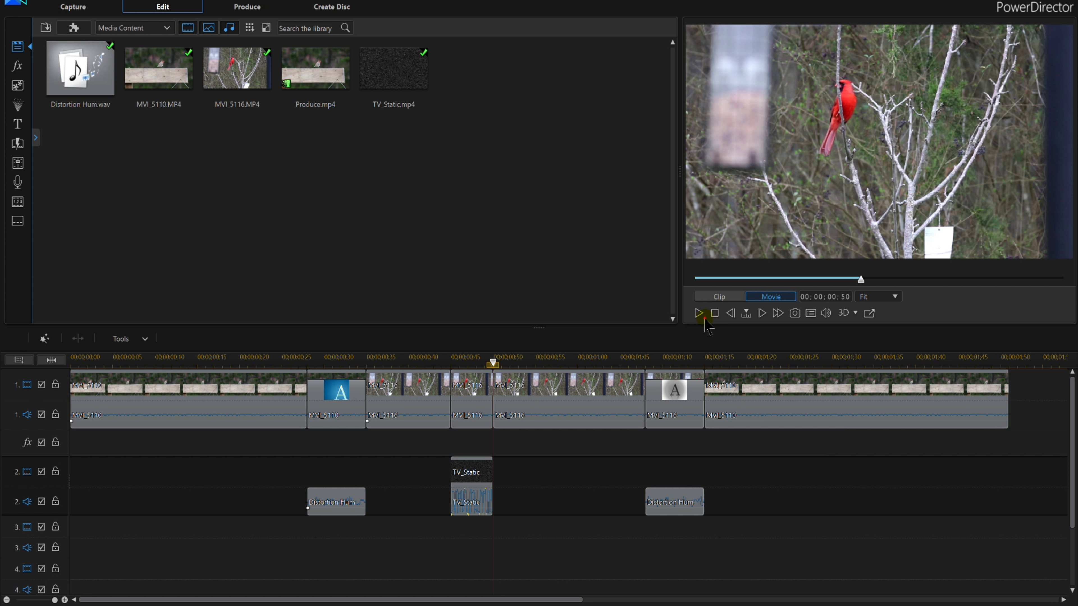
pyautogui.click(714, 314)
pyautogui.click(697, 313)
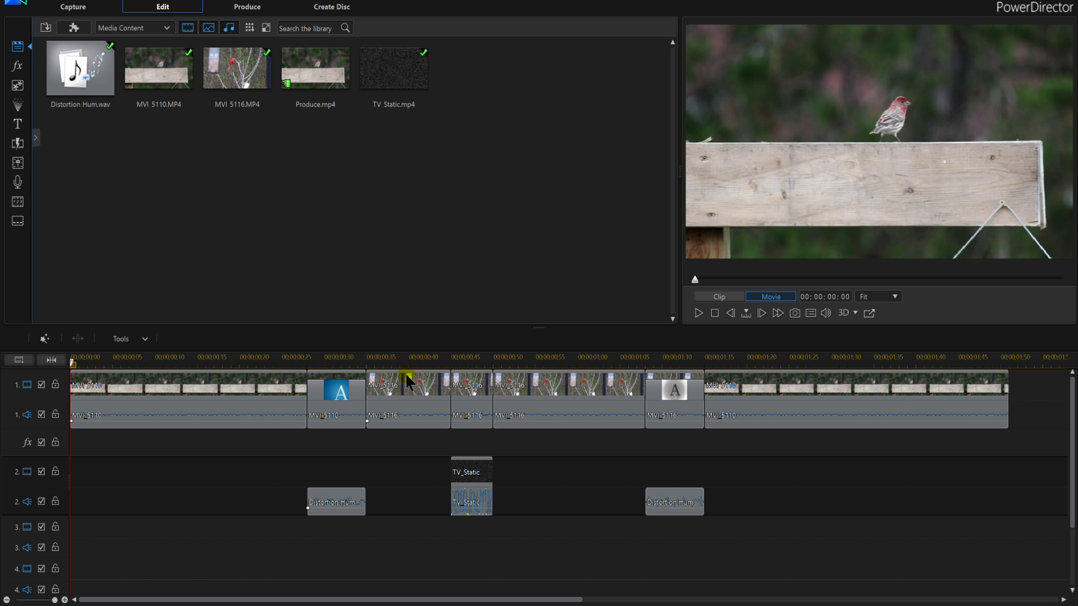
pyautogui.click(822, 390)
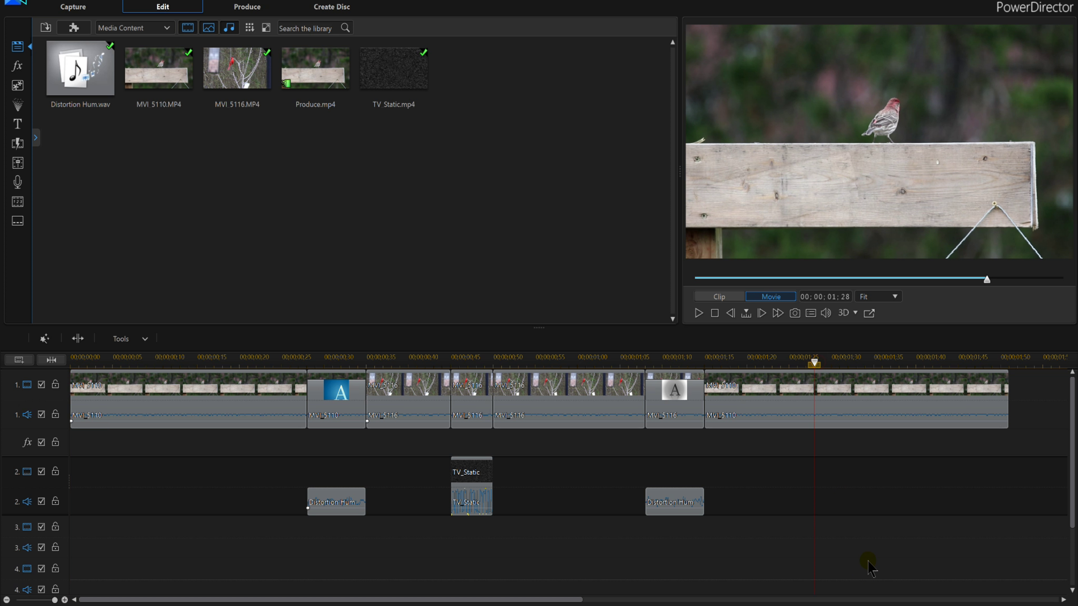
pyautogui.click(872, 363)
pyautogui.click(912, 436)
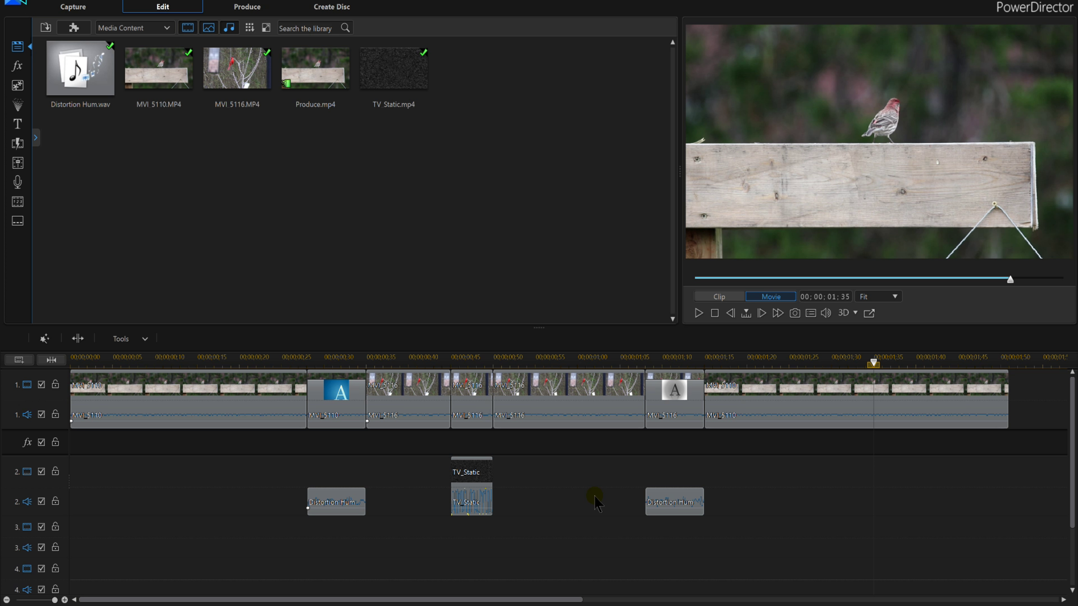
pyautogui.click(604, 509)
pyautogui.click(351, 418)
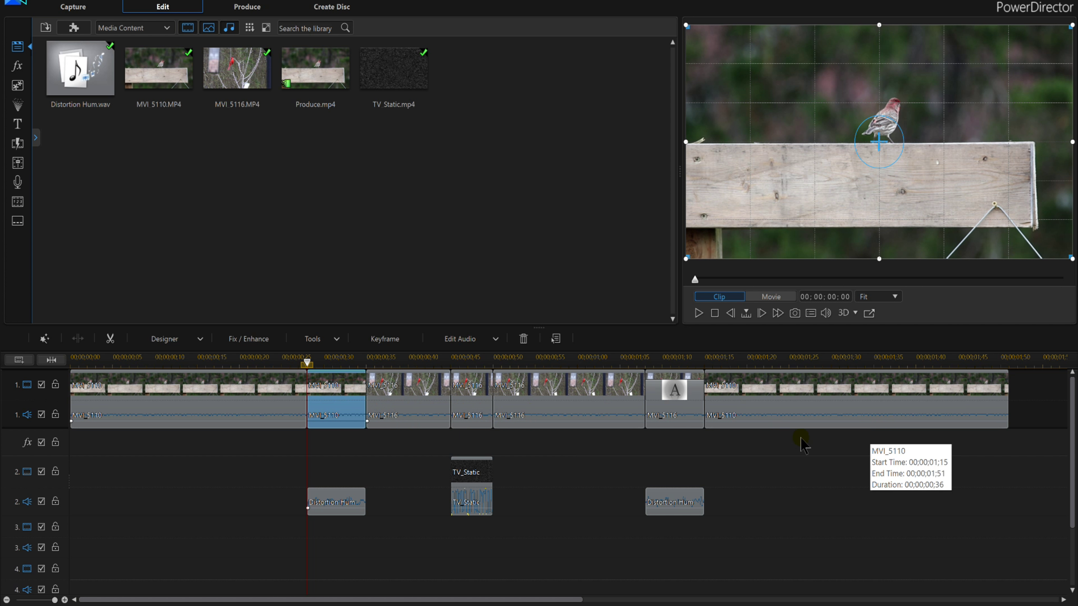
# Switch the library to the My Favorites transitions such as Blur, Fade, Interfere and X-Ray
pyautogui.click(15, 150)
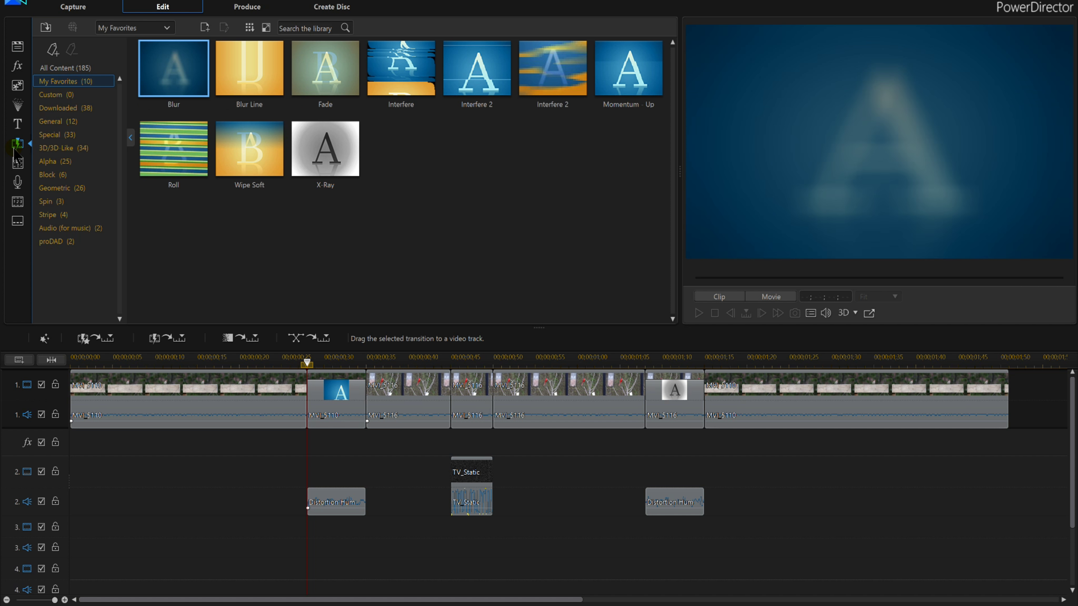